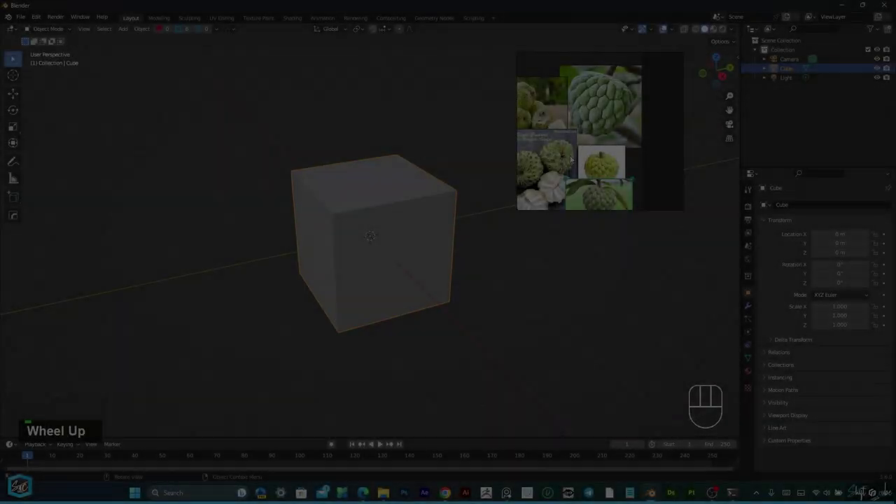
Add a Subdivision Surface modifier to the cube, set its viewport level to 2 and apply it.
scroll(569, 119, down, 2)
scroll(569, 120, up, 3)
middle_drag(569, 119, 599, 120)
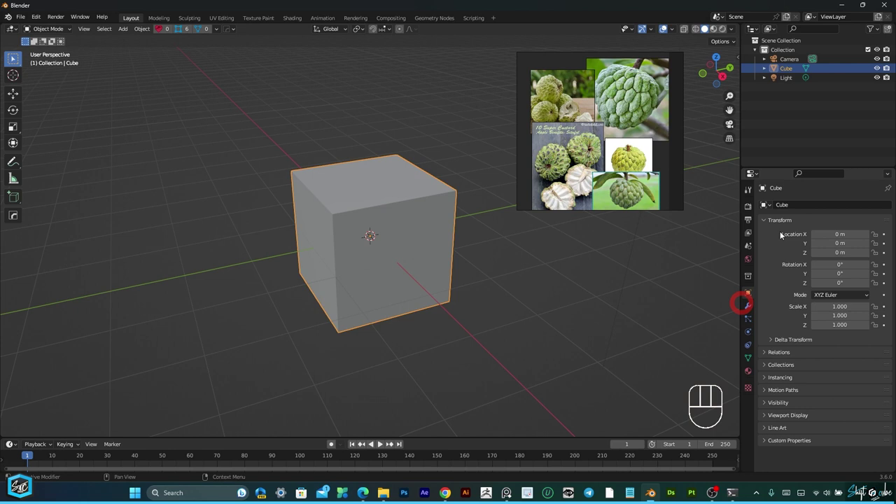
click(748, 305)
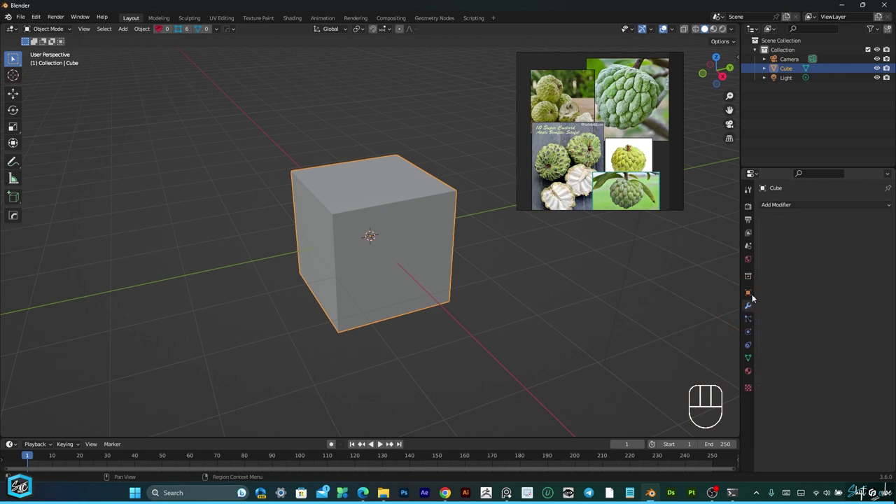
click(781, 206)
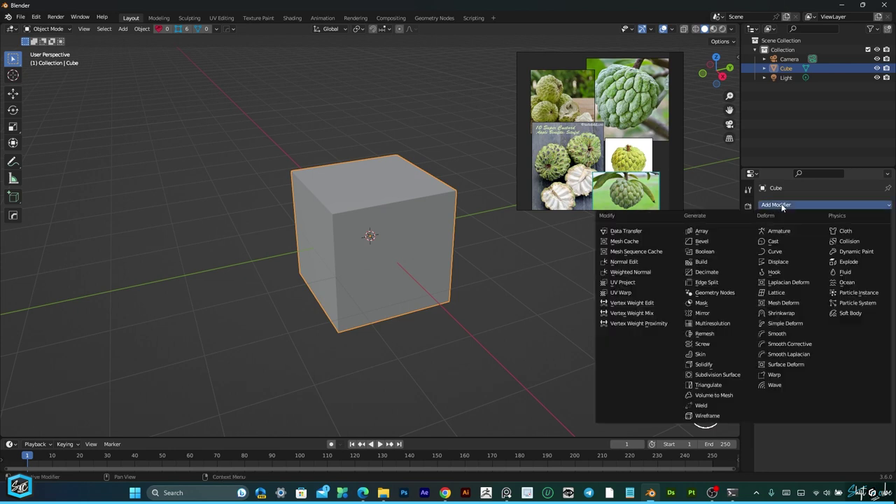
click(718, 376)
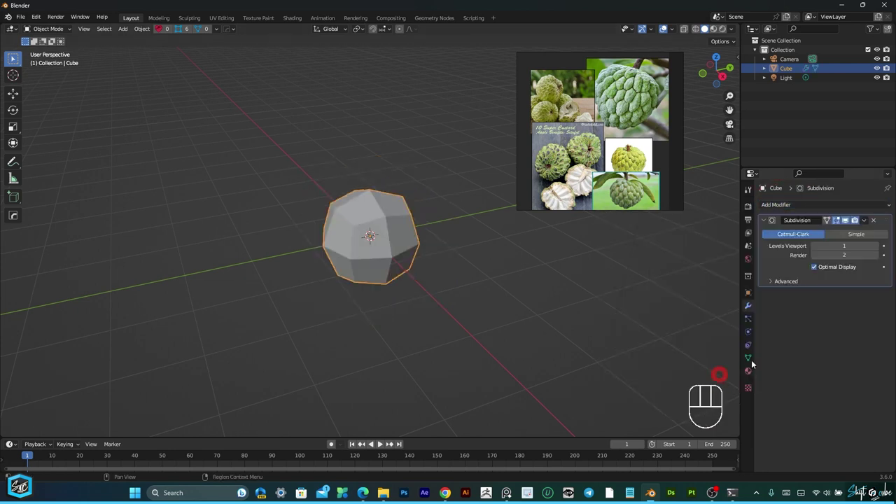
click(876, 245)
click(864, 221)
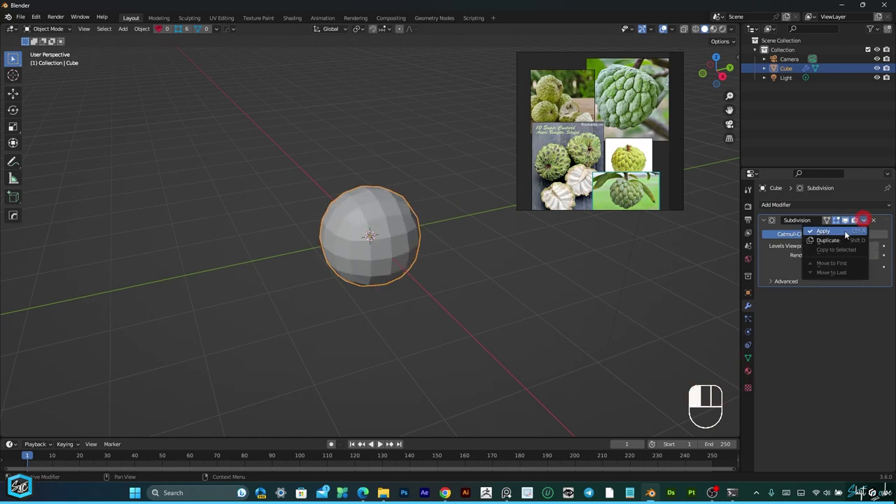
click(845, 230)
Shade the subdivided cube smooth.
scroll(388, 222, up, 2)
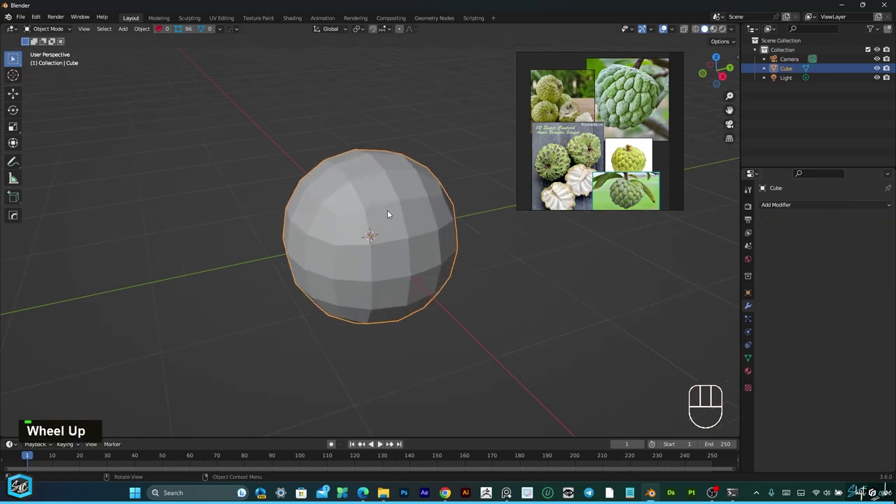
right_click(390, 205)
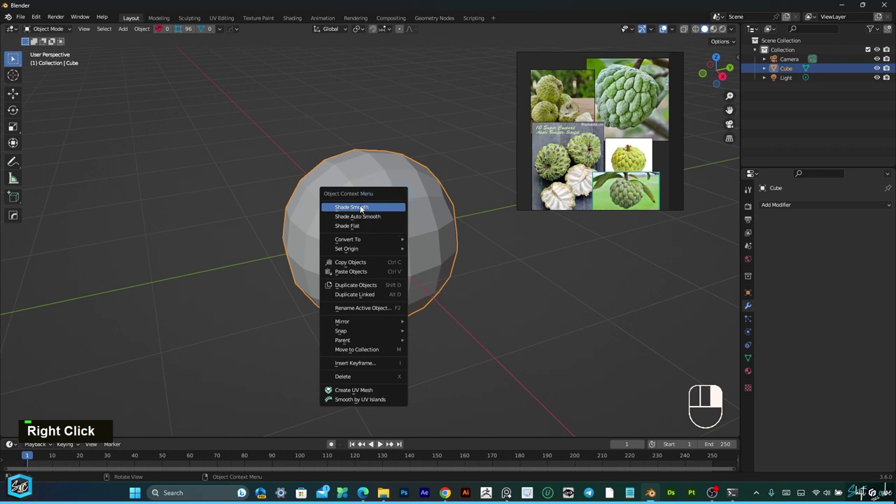
click(360, 208)
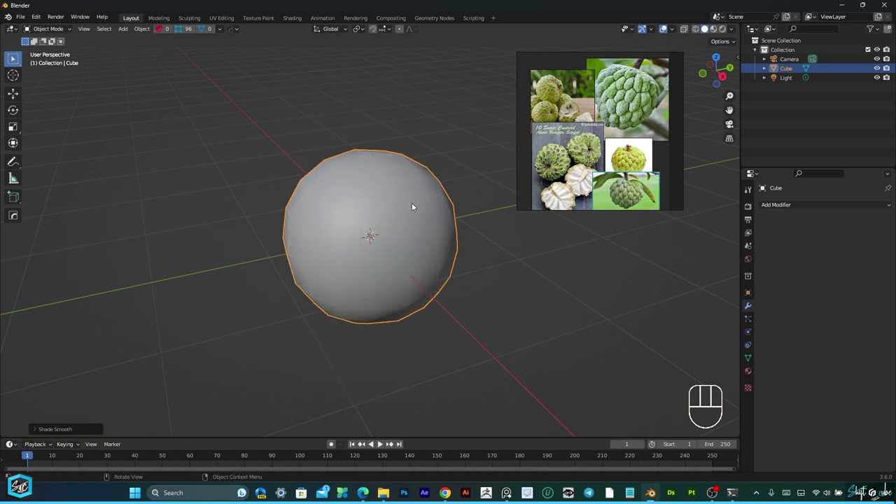
Switch the sphere to Sculpt Mode in front view, with X and Y symmetry, brush radius 248 px and Draw strength 0.700.
key(KP_1)
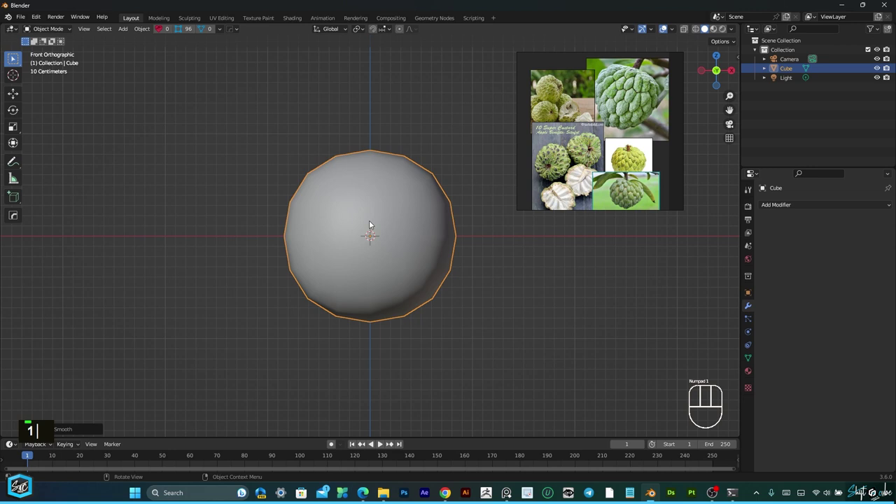
click(49, 28)
click(50, 61)
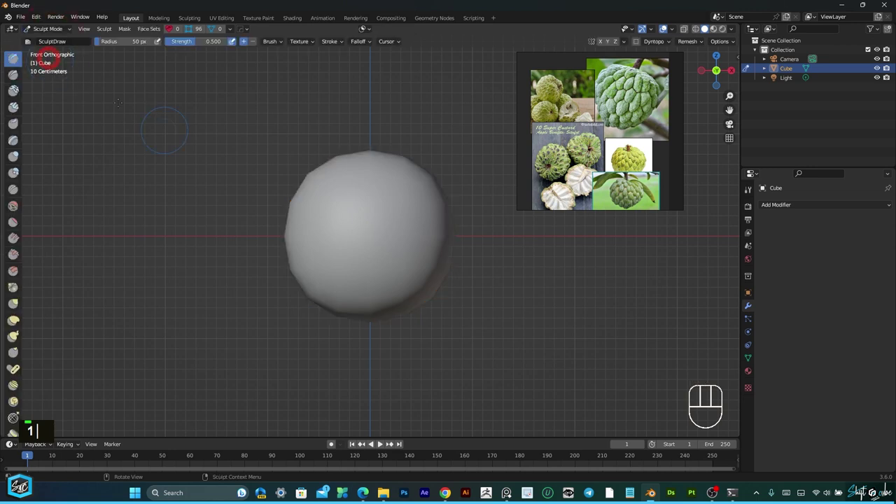
right_drag(575, 148, 598, 178)
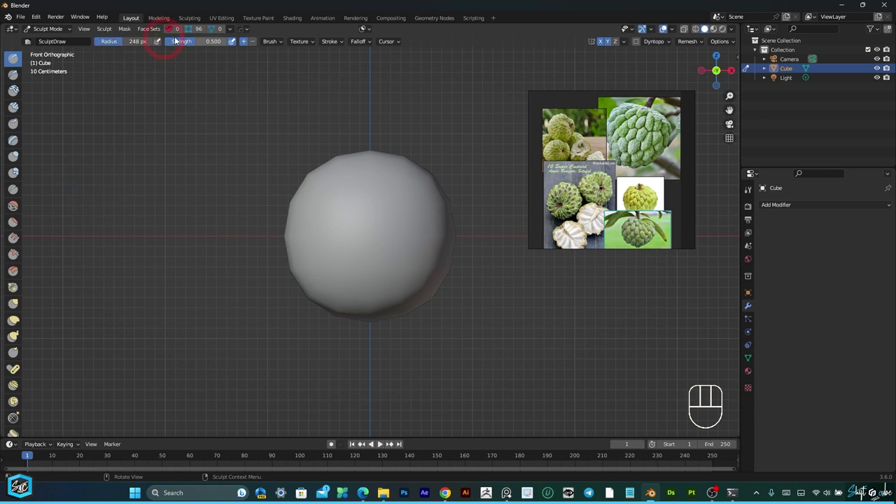
drag(210, 41, 181, 107)
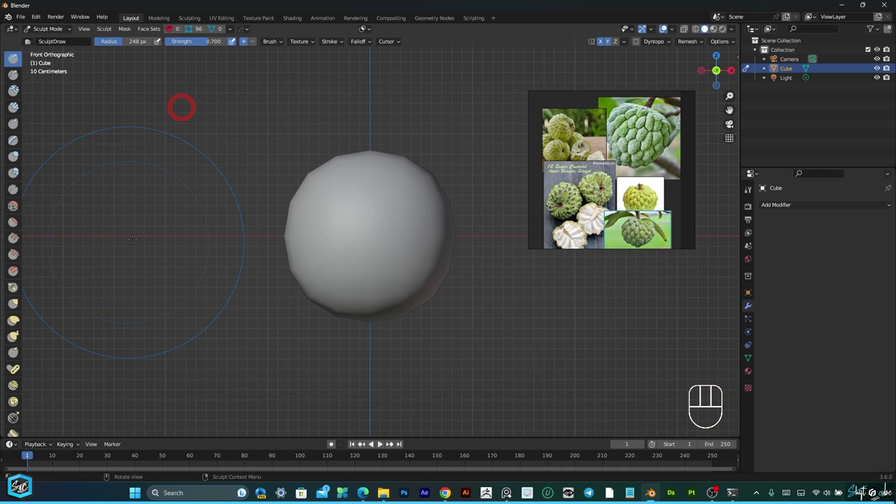
Shape the sphere into a tapered fruit body with the Grab brush, lengthening the bottom, widening the sides and sinking the top centre.
click(13, 303)
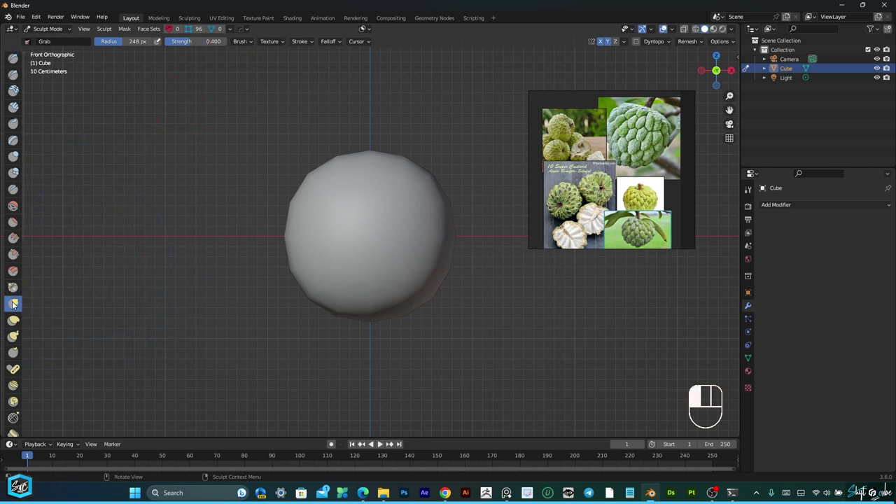
drag(367, 308, 365, 460)
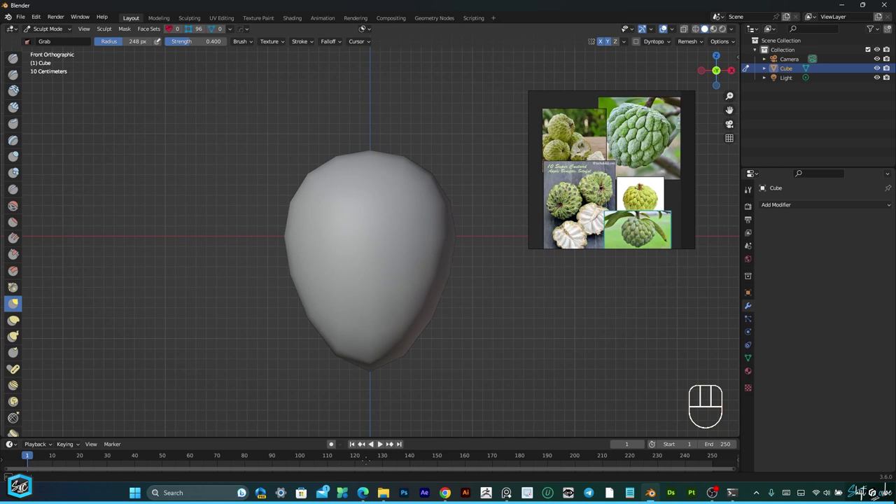
drag(437, 296, 495, 308)
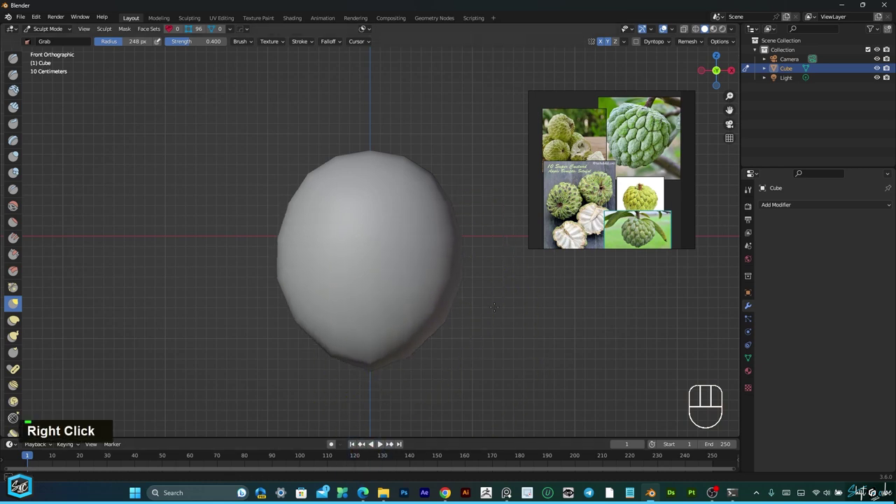
drag(451, 219, 480, 209)
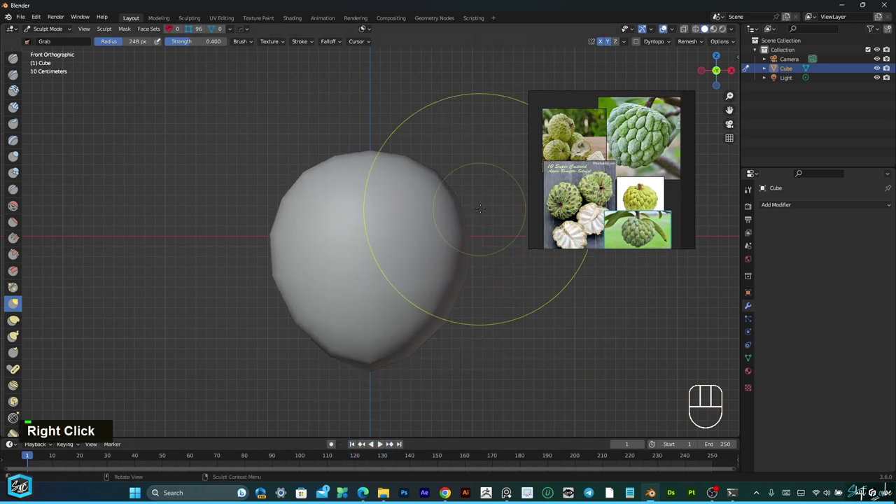
drag(369, 147, 363, 274)
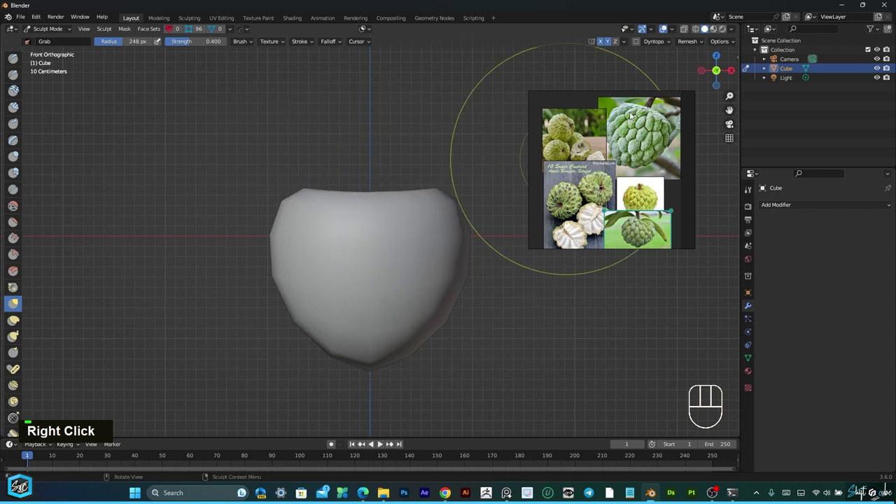
Bulge the middle and lower sides of the fruit body outward along Y with the Grab brush.
mouse_move(716, 70)
mouse_down()
mouse_move(713, 83)
mouse_move(715, 71)
mouse_up()
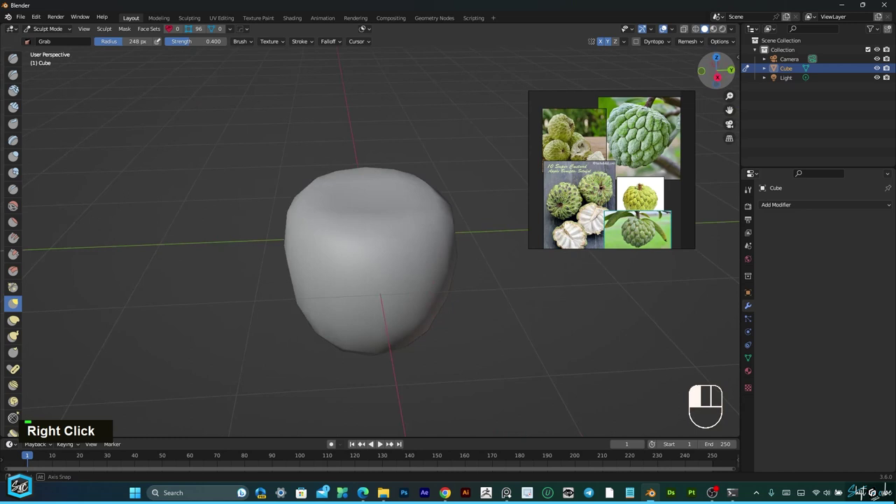
drag(459, 276, 464, 260)
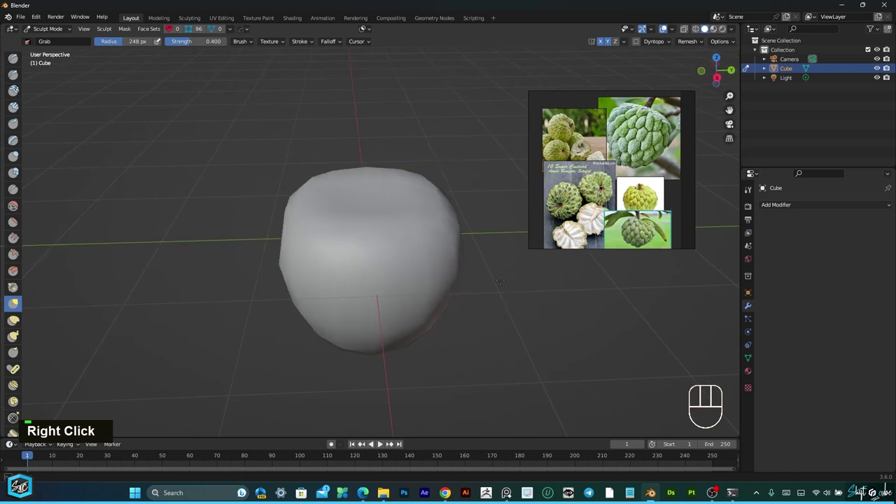
drag(430, 302, 455, 294)
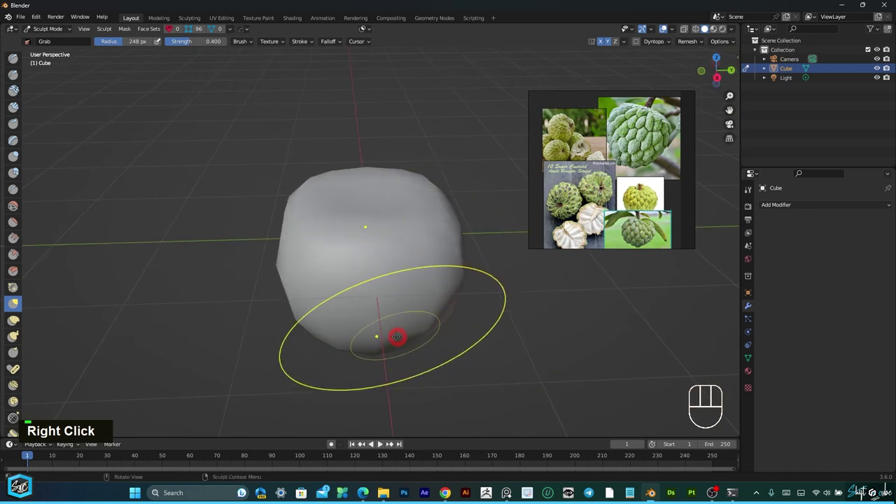
scroll(378, 301, down, 2)
key(KP_1)
scroll(384, 305, up, 2)
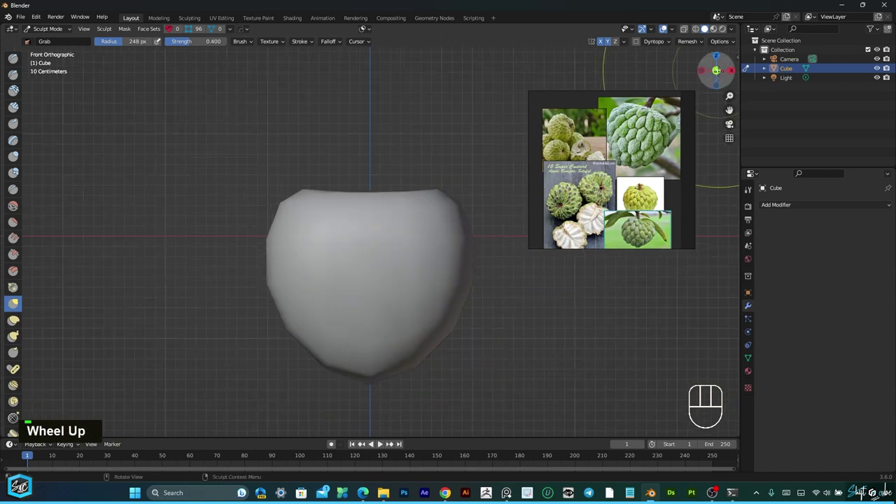
Round the fruit body's outline as seen from above by pulling its flat Y sides outward with the Grab brush.
drag(714, 70, 696, 83)
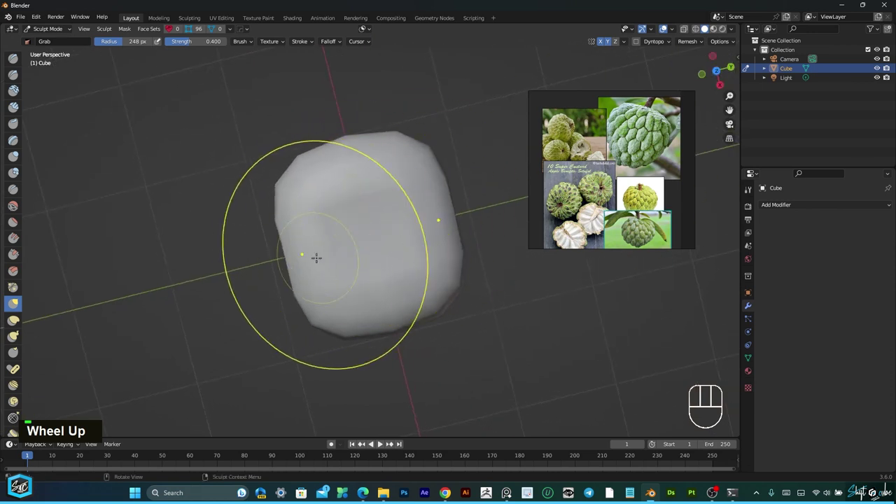
drag(308, 257, 243, 267)
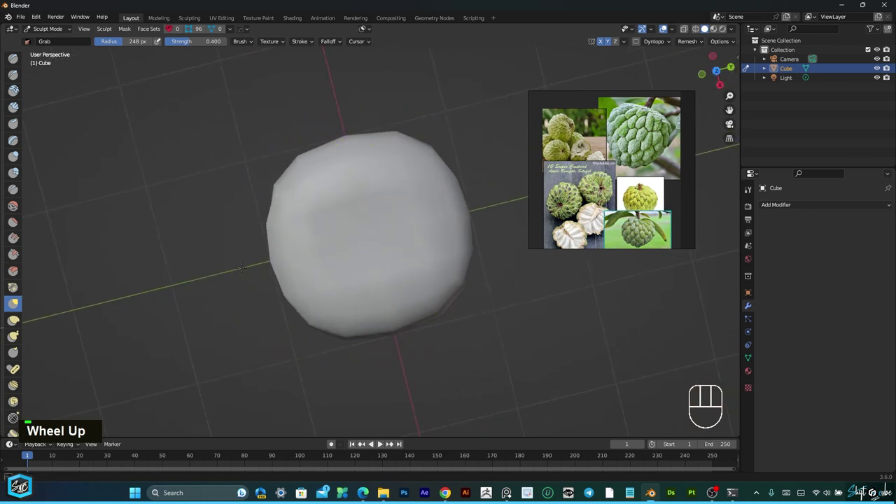
key(KP_1)
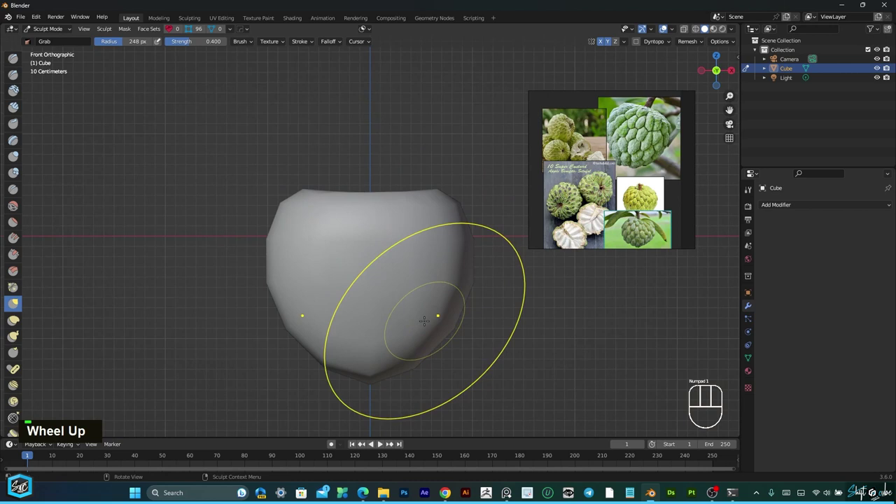
Fill out the lower flank of the fruit body with the Grab brush and check the form against the references.
drag(715, 70, 715, 54)
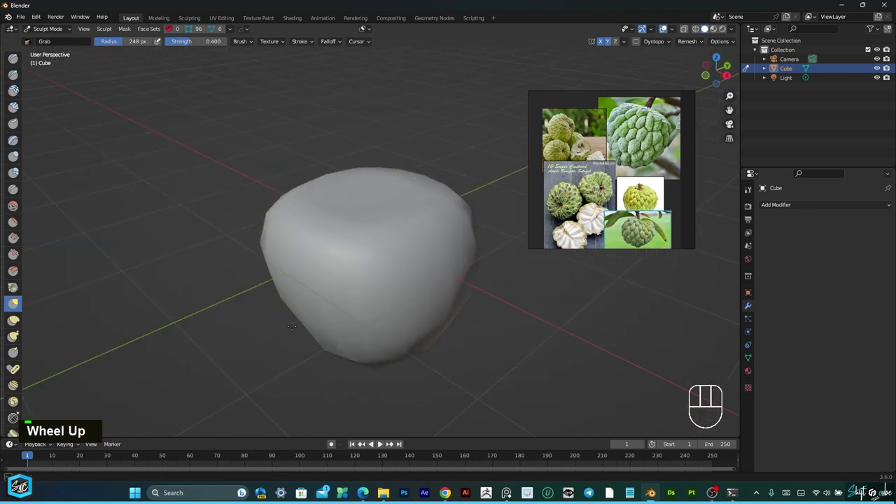
drag(291, 327, 257, 349)
scroll(393, 246, down, 2)
key(KP_1)
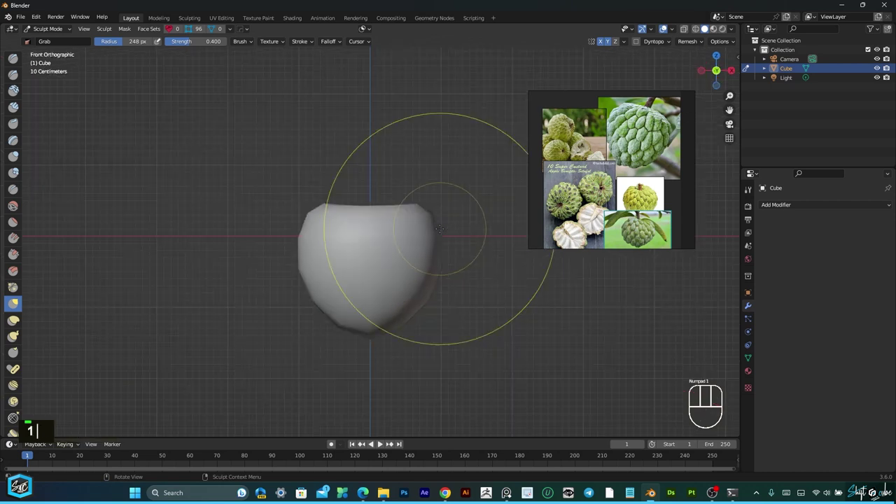
scroll(385, 236, up, 2)
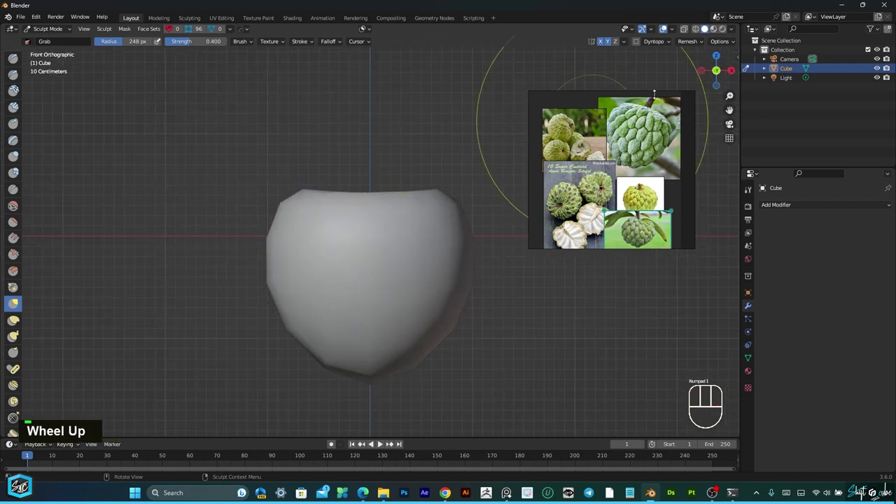
drag(715, 70, 706, 77)
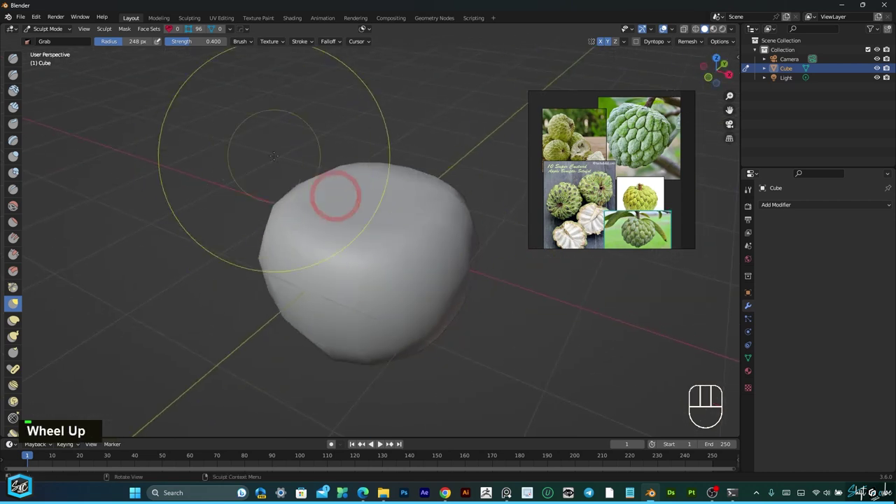
Switch the fruit mesh to Edit Mode, select the top centre vertex and enable proportional editing.
click(43, 30)
click(43, 50)
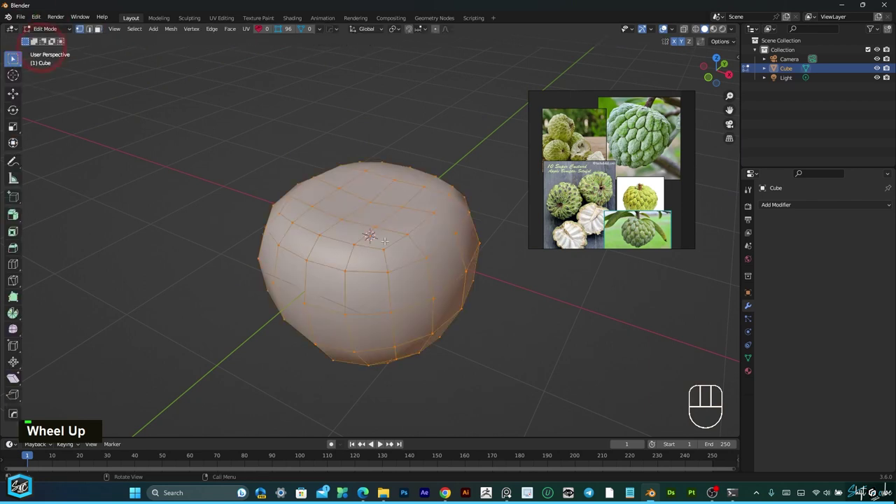
shift+middle_drag(365, 210, 356, 227)
scroll(355, 228, up, 3)
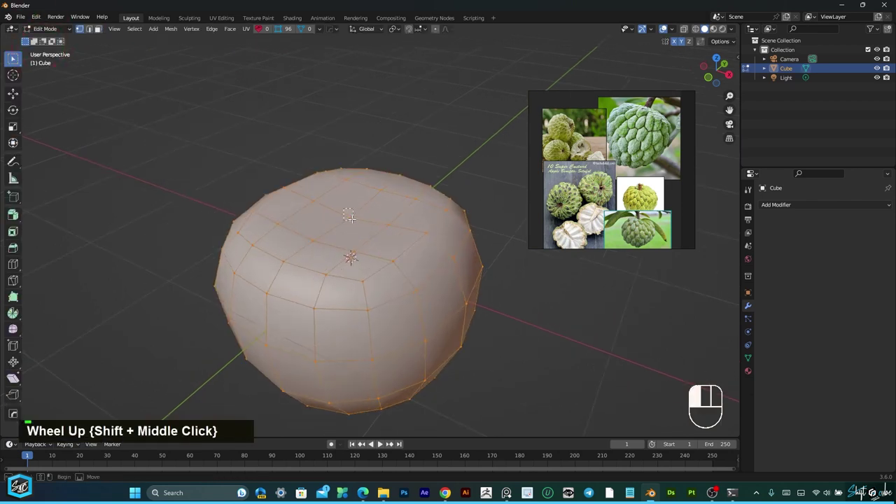
click(362, 221)
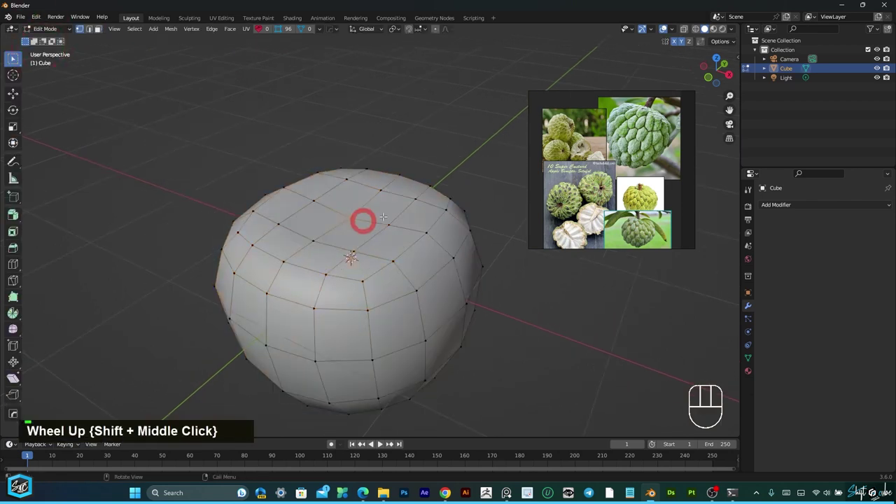
click(434, 29)
scroll(360, 222, up, 2)
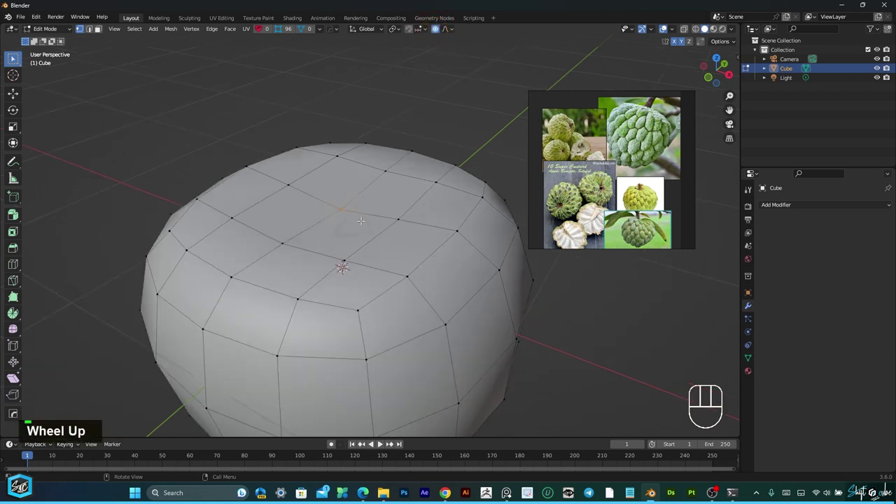
Scale the geometry around the top centre vertex to about 0.18 with a smooth proportional size of 1.00.
key(s)
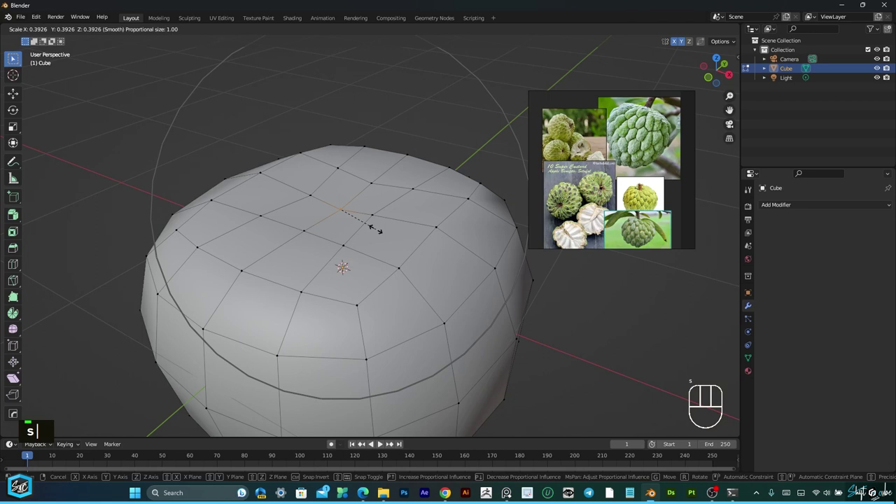
scroll(376, 229, down, 1)
scroll(376, 229, up, 4)
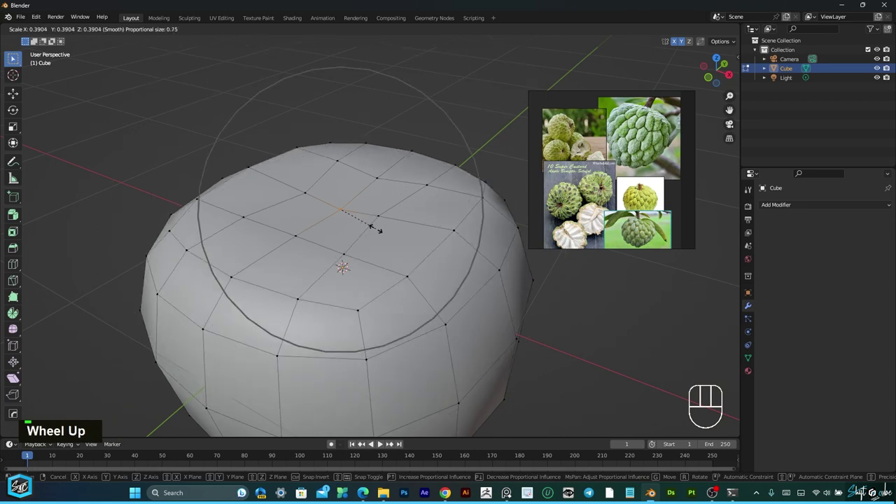
scroll(376, 229, down, 1)
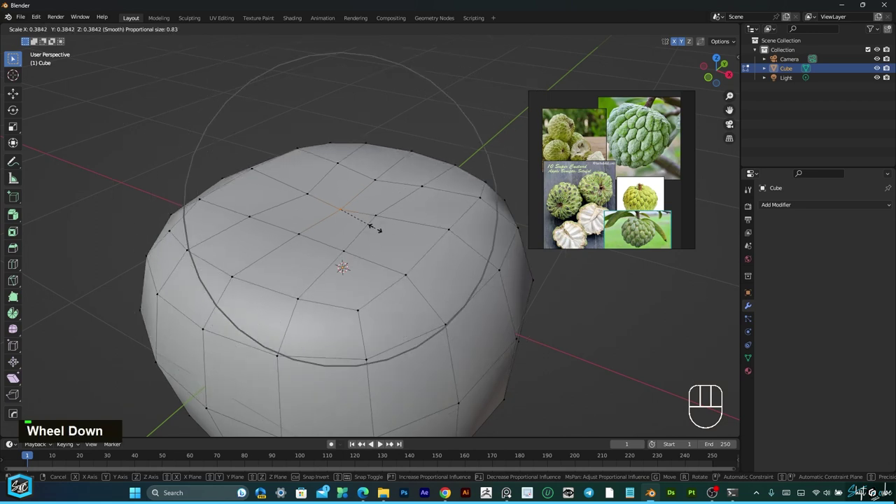
scroll(376, 230, up, 1)
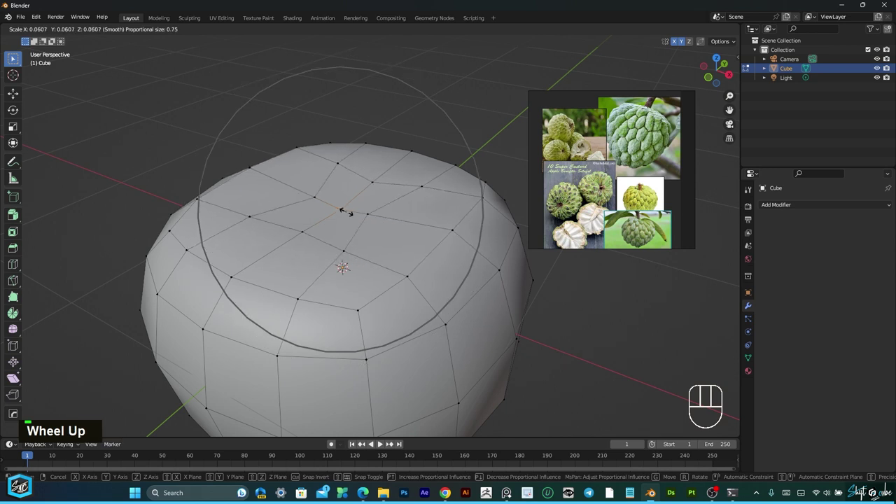
scroll(355, 217, down, 3)
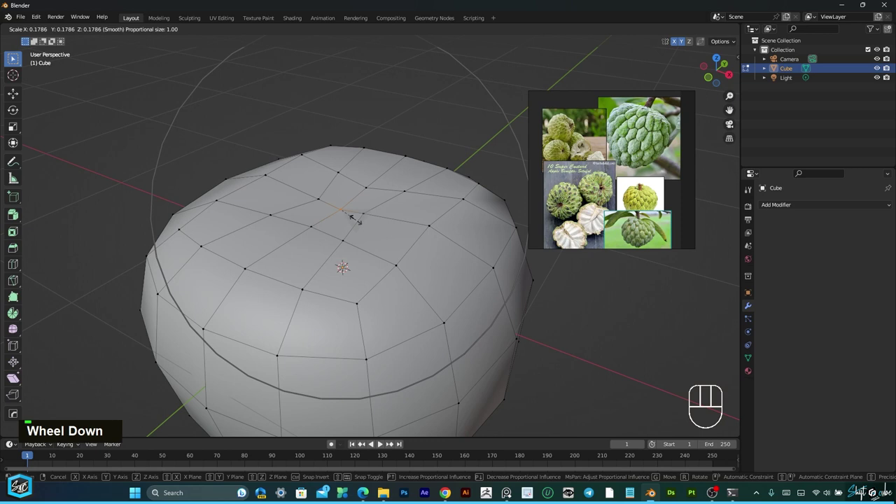
click(356, 220)
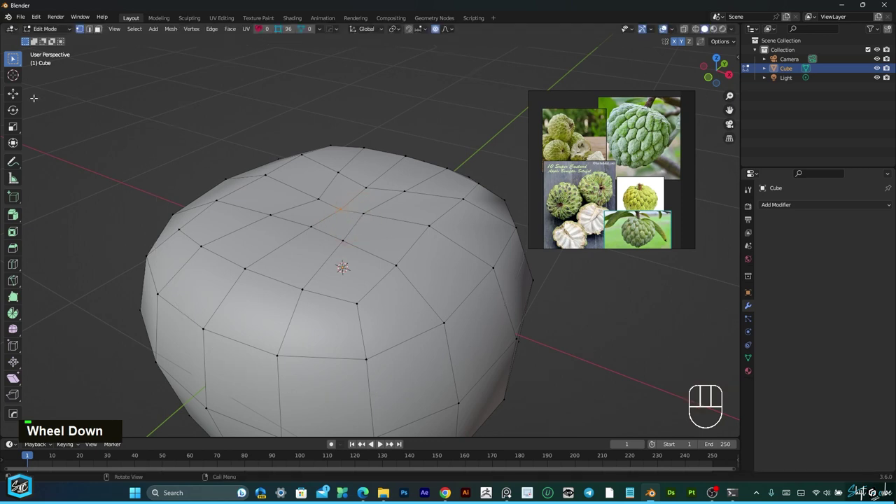
Lower the top centre vertex with the Move tool to sink a funnel-shaped dimple, and check the outline from the front.
click(12, 94)
drag(339, 177, 348, 226)
scroll(358, 203, down, 4)
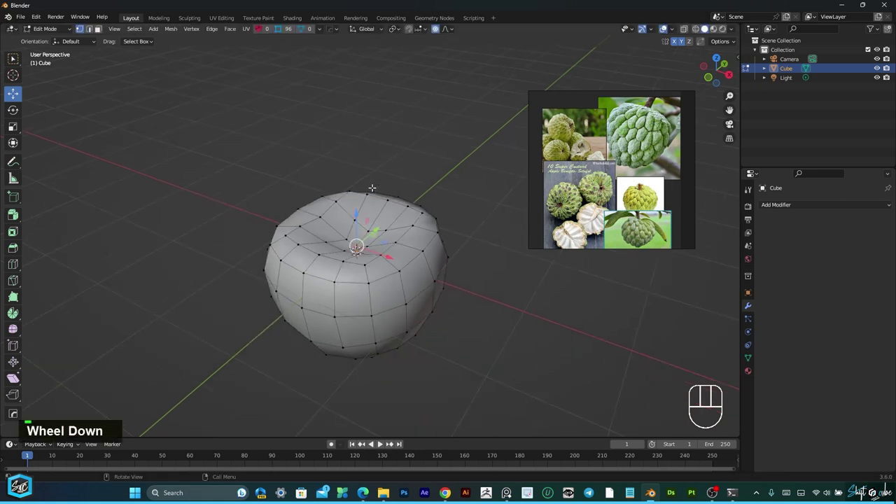
key(KP_1)
scroll(382, 256, up, 2)
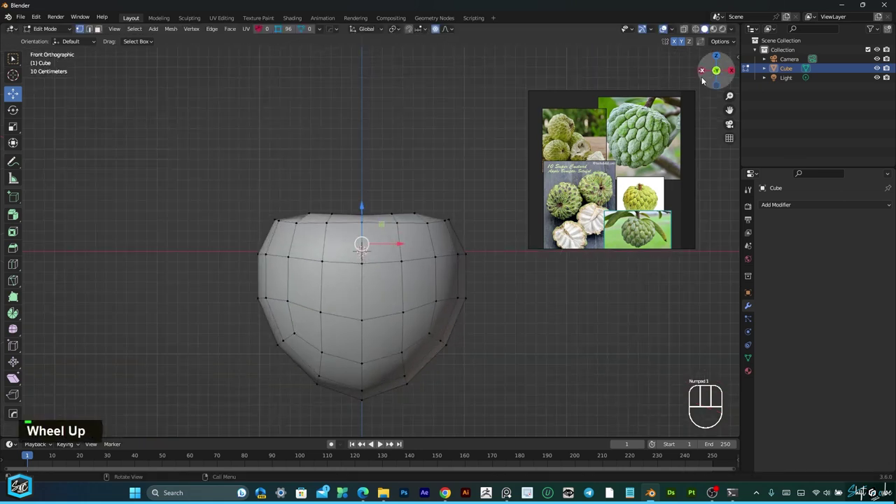
drag(716, 70, 694, 92)
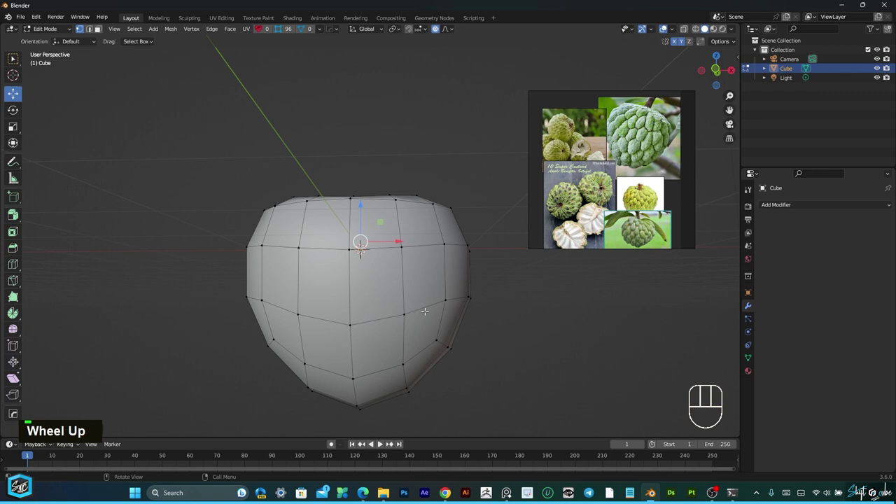
From the front view, raise one mid-height vertex on each side of the fruit's front face.
scroll(421, 305, down, 2)
key(KP_1)
scroll(390, 326, up, 3)
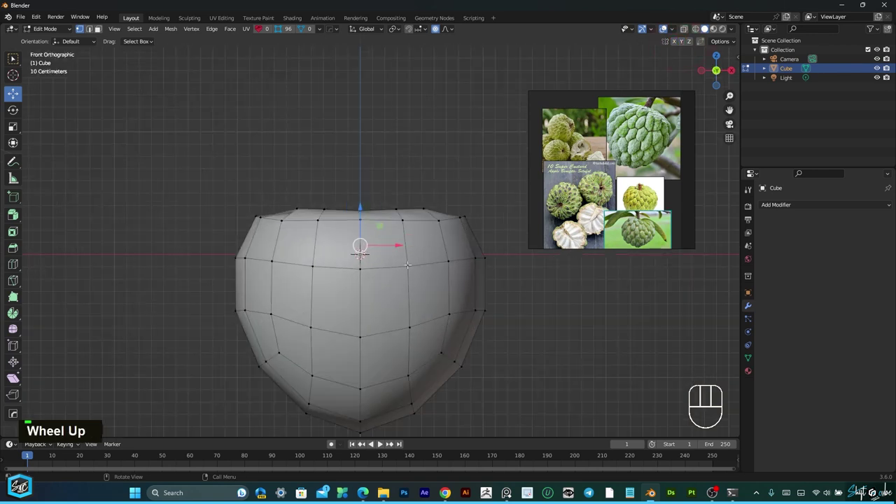
shift+middle_drag(408, 265, 407, 250)
click(324, 242)
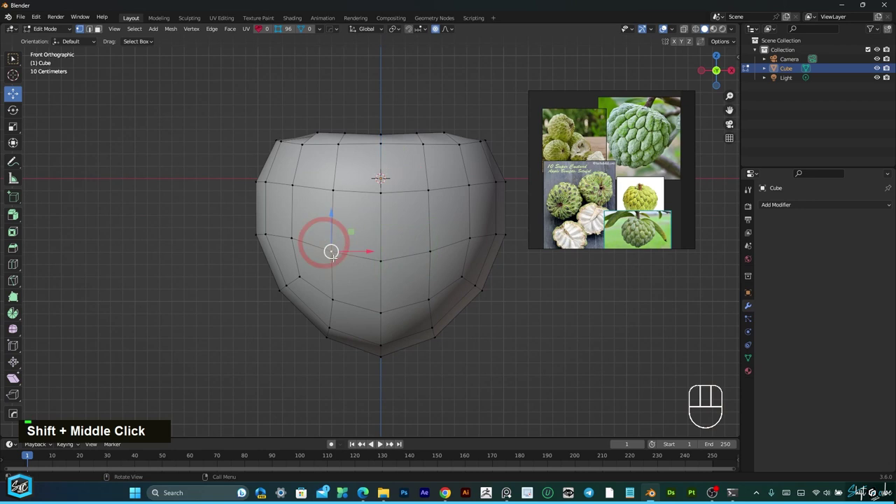
key(g)
click(332, 234)
click(469, 235)
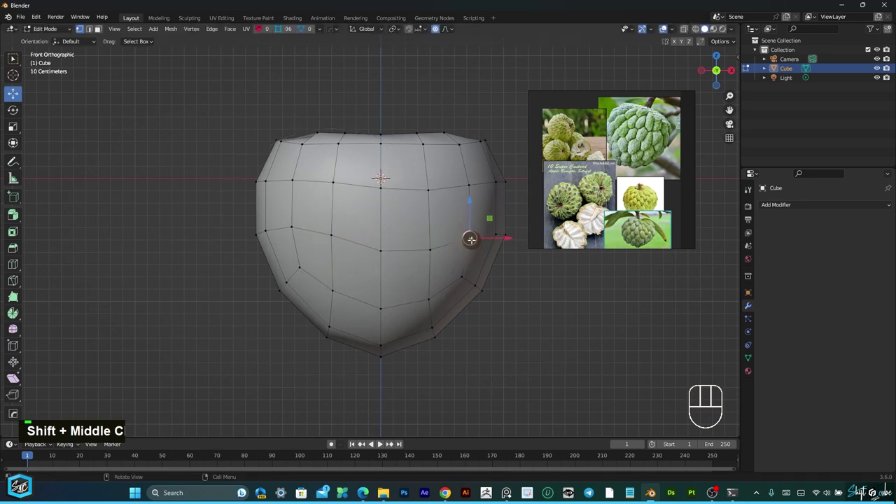
drag(469, 235, 468, 224)
Pull the lower +X vertices and the bottom tip vertex downward to lengthen the fruit's base.
click(473, 280)
drag(435, 323, 441, 338)
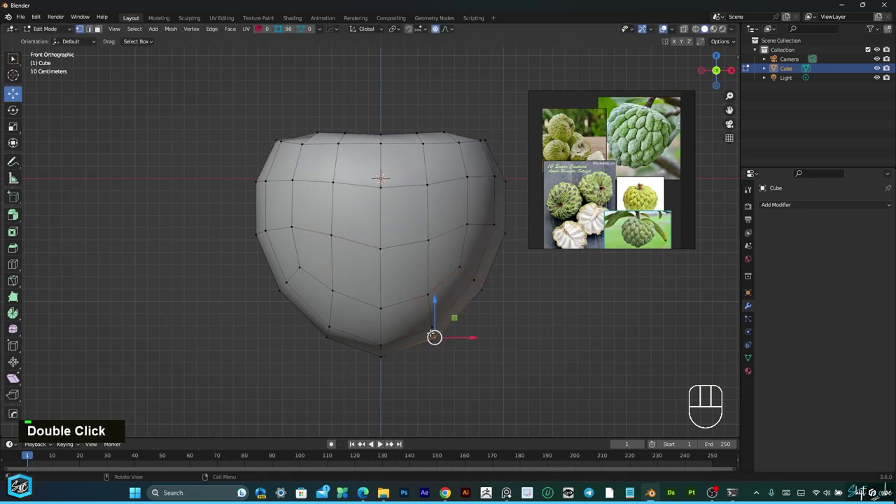
click(432, 327)
key(g)
click(434, 338)
click(382, 357)
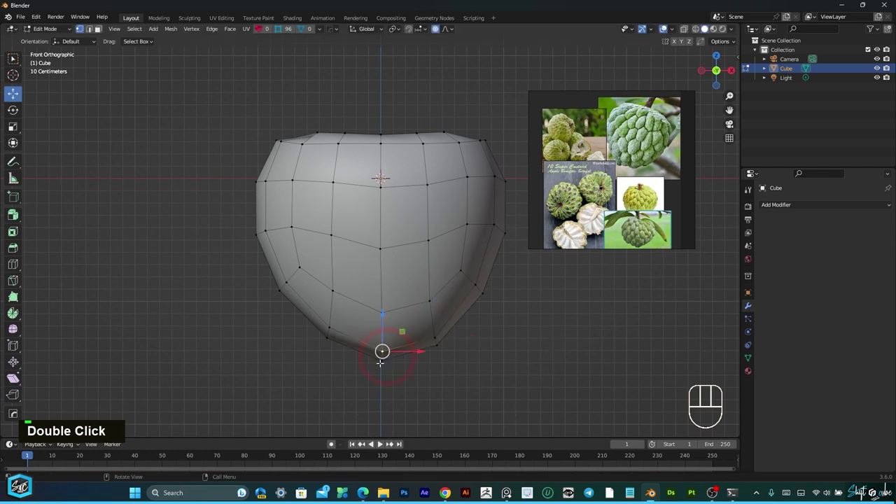
key(g)
click(310, 326)
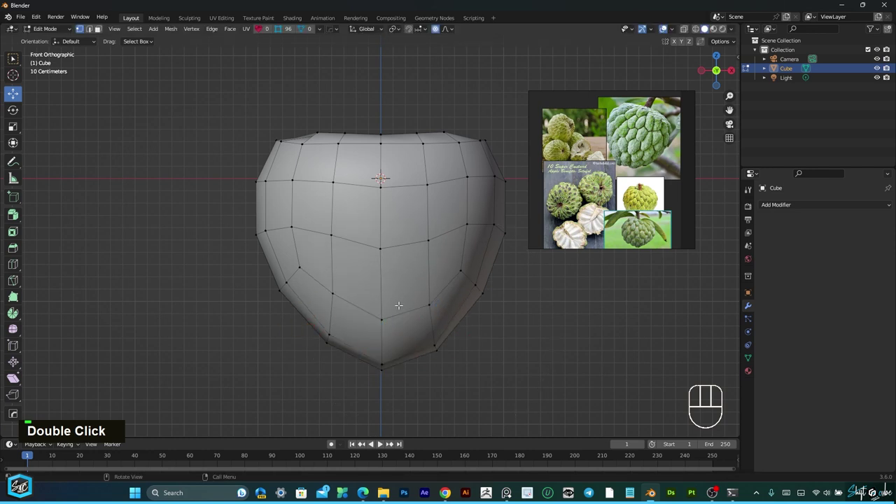
Move the lower -X front vertex and the +X edge inward, and raise the mid-height +X front vertex.
double_click(292, 268)
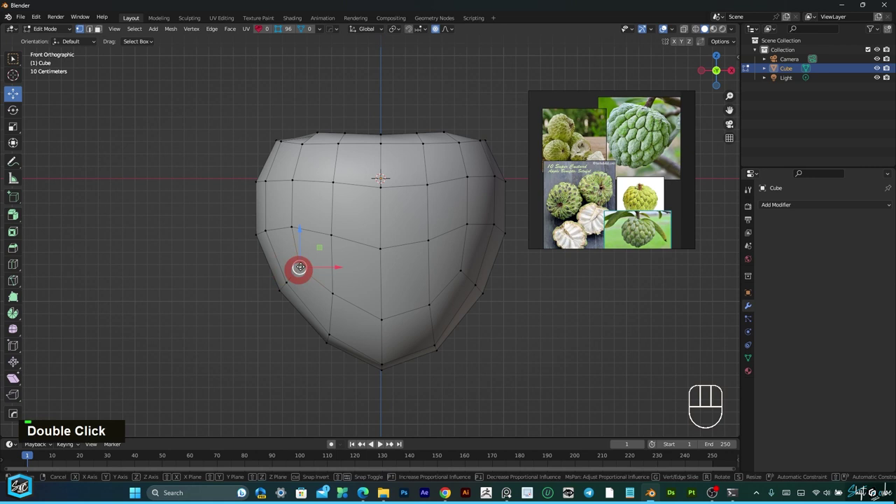
key(g)
click(309, 262)
drag(496, 225, 490, 224)
click(426, 240)
drag(425, 241, 423, 225)
click(425, 226)
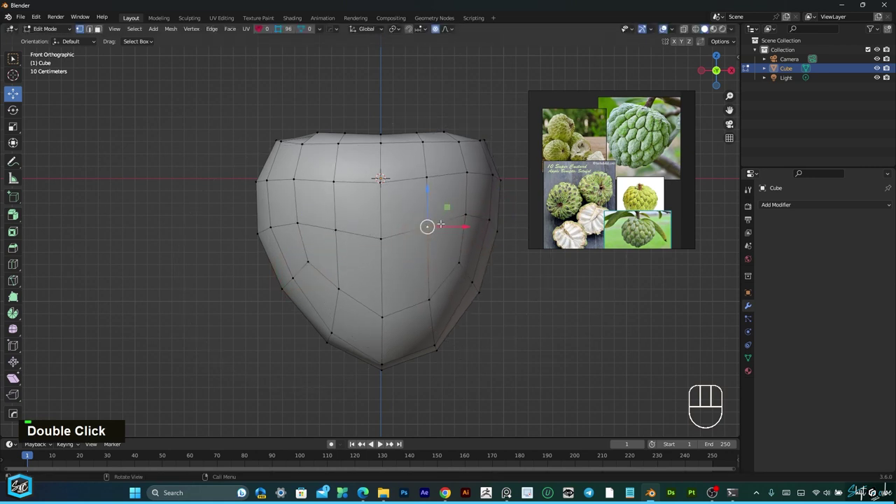
Raise a mid-height vertex on the fruit's +X side, towards +Y of its centre line.
drag(714, 72, 503, 196)
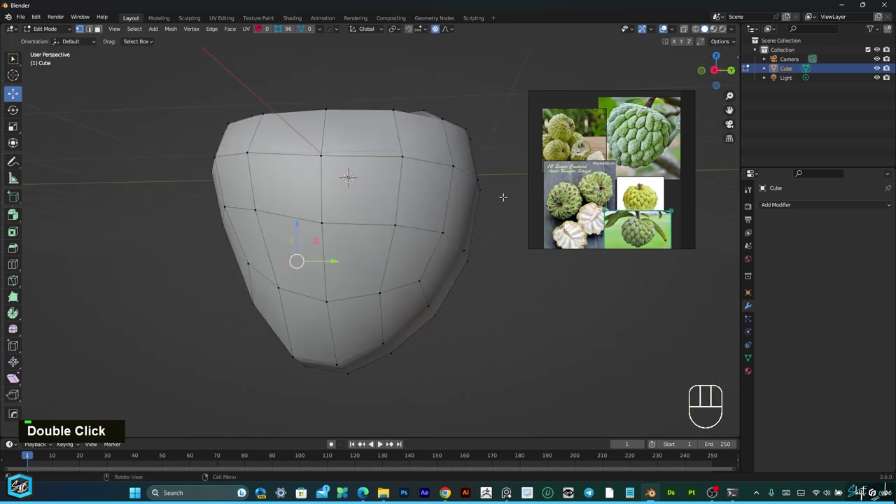
double_click(405, 224)
key(g)
click(405, 212)
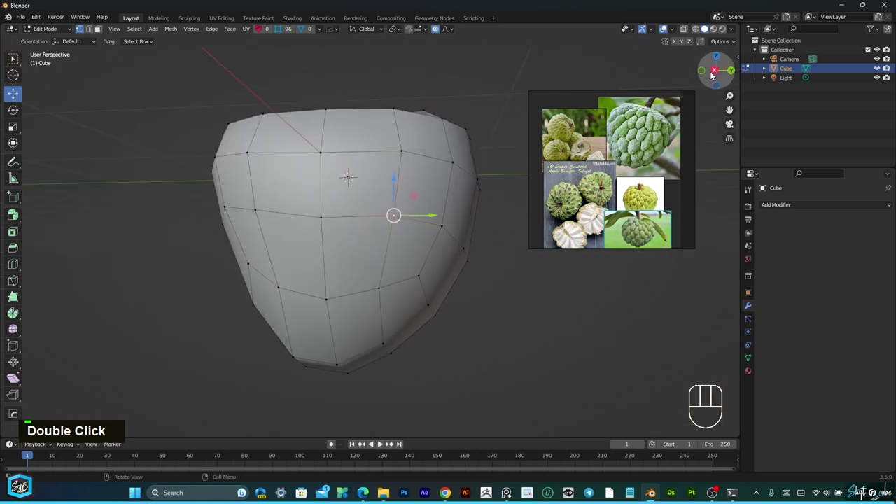
Pull a rim vertex on the +X side downward with a smooth proportional size of 0.5645 m.
drag(717, 70, 356, 118)
double_click(324, 141)
key(g)
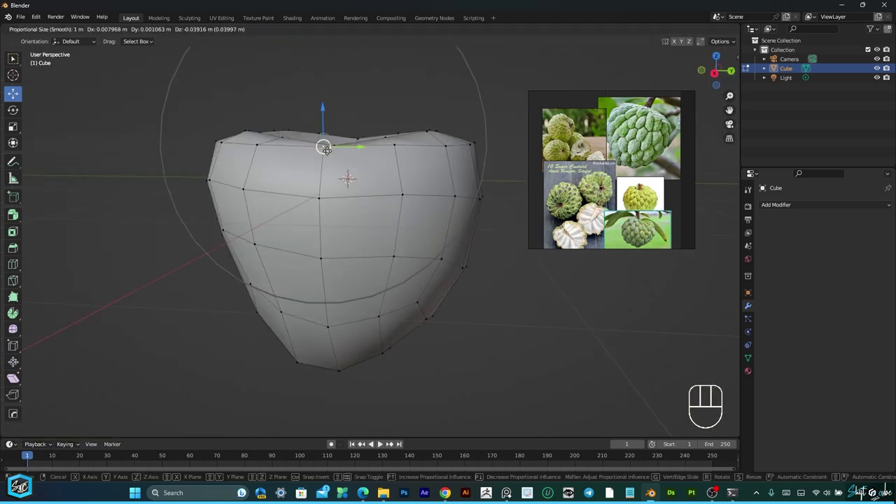
scroll(328, 150, up, 4)
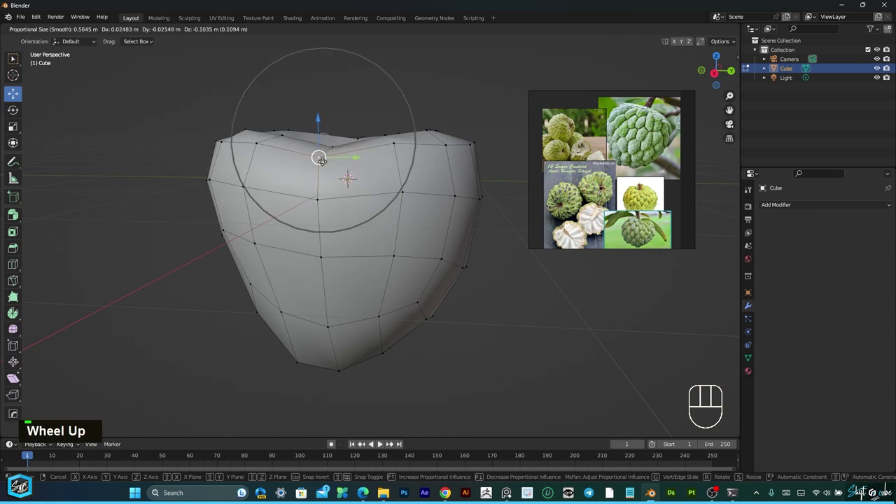
click(345, 158)
Lower one rim vertex, one mid-height vertex and the lower central vertex on the fruit's back side.
drag(716, 68, 445, 160)
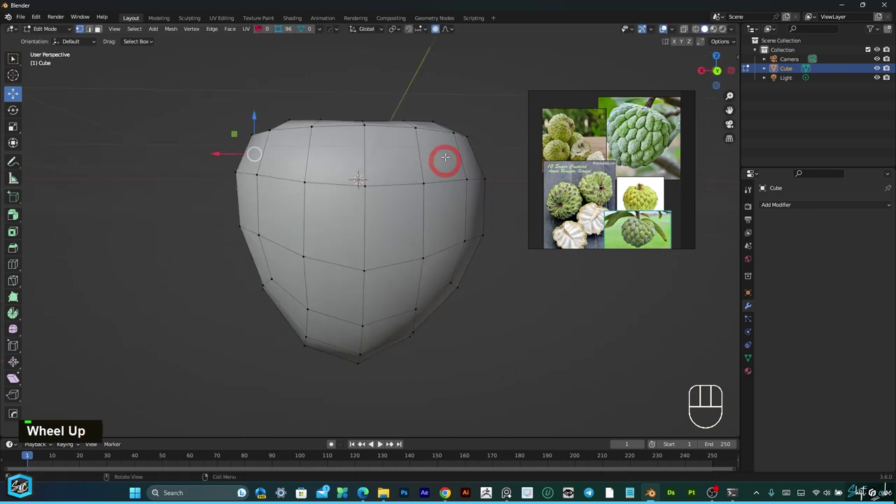
click(420, 136)
drag(414, 131, 414, 143)
click(408, 232)
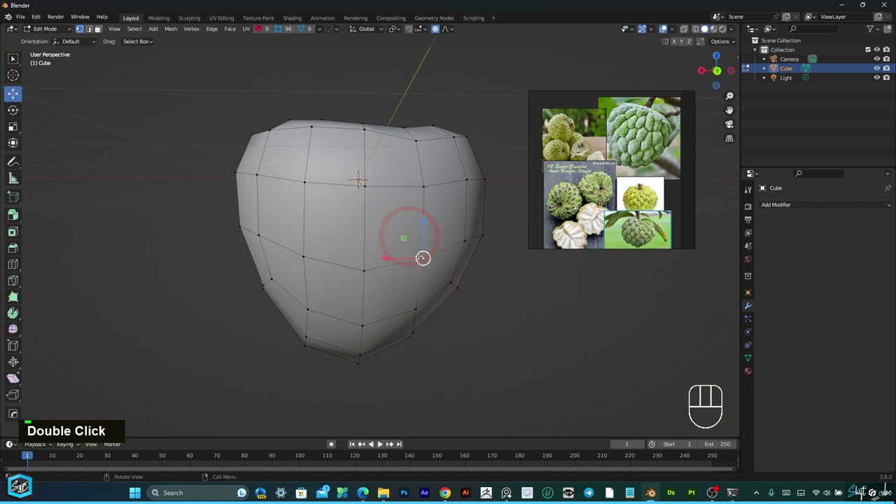
drag(422, 259, 421, 271)
drag(365, 331, 366, 340)
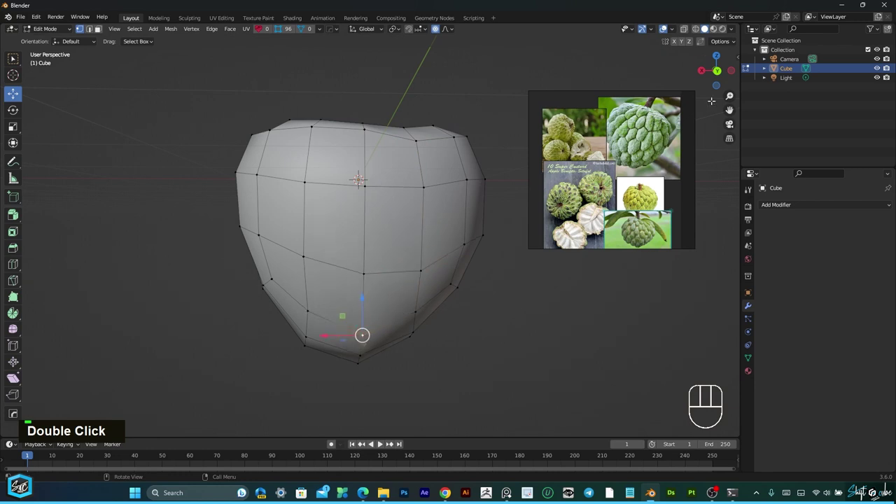
Lower the mid-height and upper central vertices on the fruit's -X side.
drag(716, 70, 561, 75)
key(g)
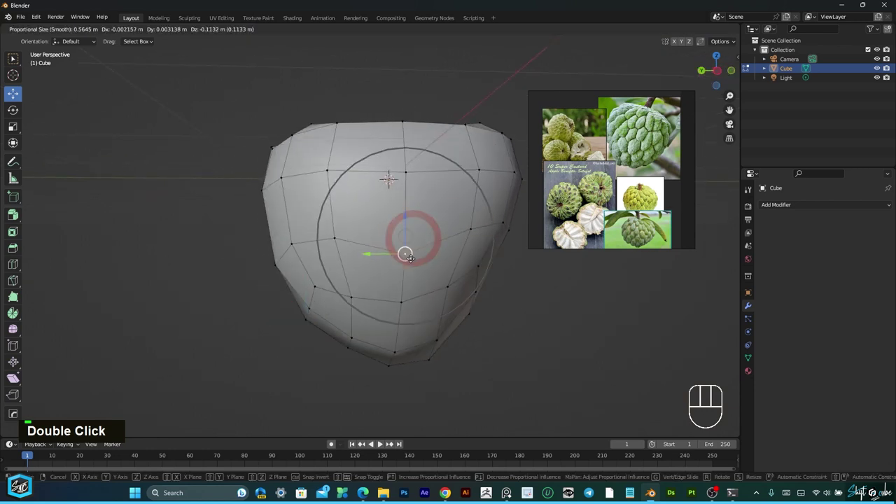
click(405, 255)
key(g)
click(409, 192)
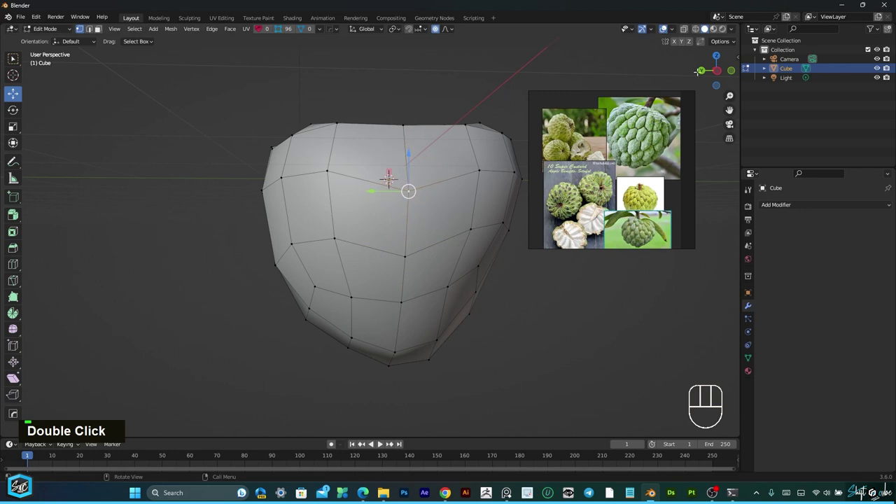
Pull the mid-height and upper central vertices on the fruit's front face downward and inspect the shape.
drag(698, 72, 586, 196)
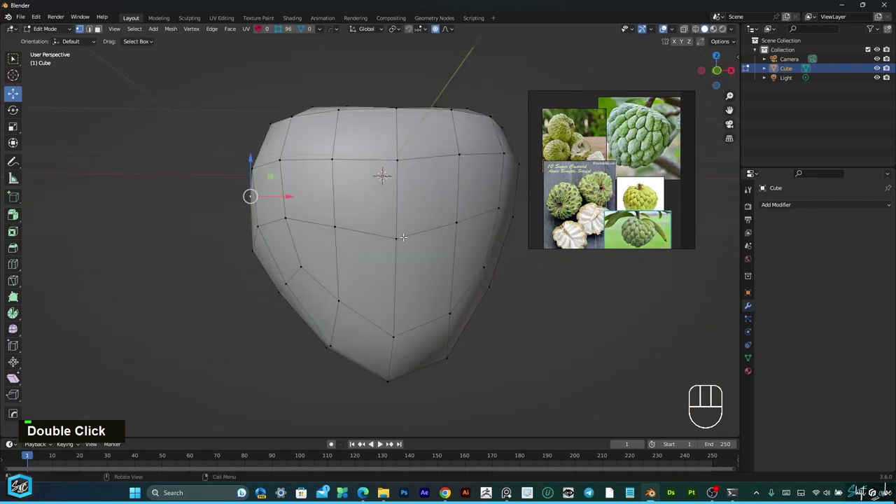
drag(396, 240, 396, 264)
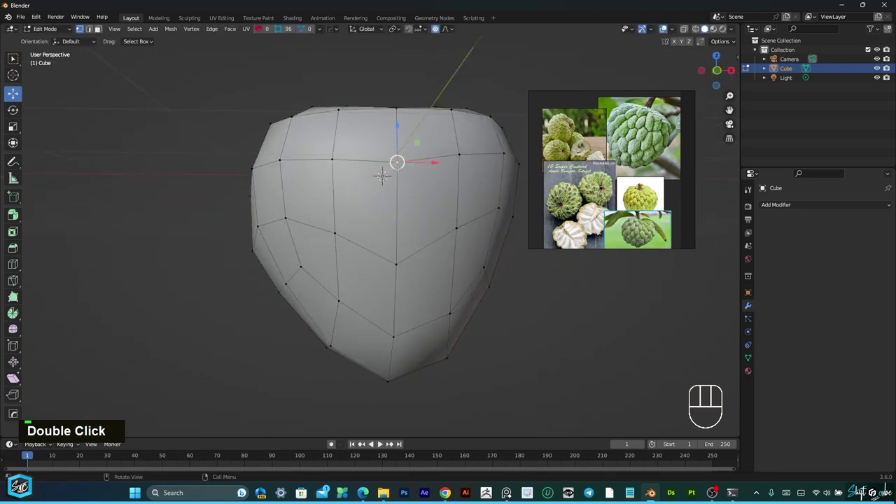
drag(398, 165, 397, 182)
drag(705, 77, 427, 101)
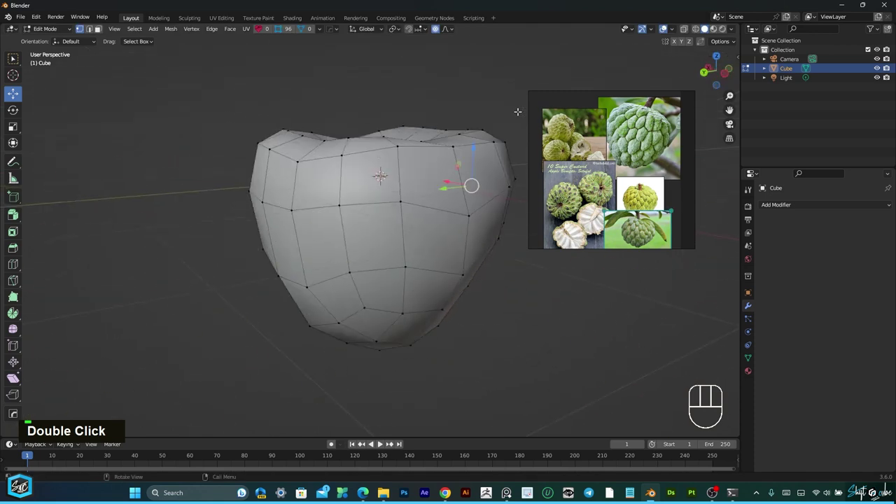
Add a Subdivision Surface modifier to the fruit body with viewport level 2 and fit the editing cage to the smoothed surface.
scroll(395, 144, down, 3)
key(KP_1)
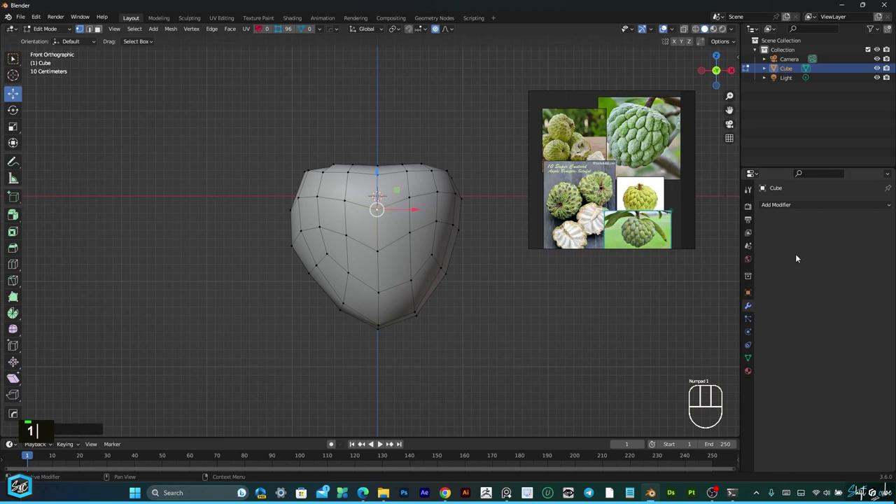
click(776, 209)
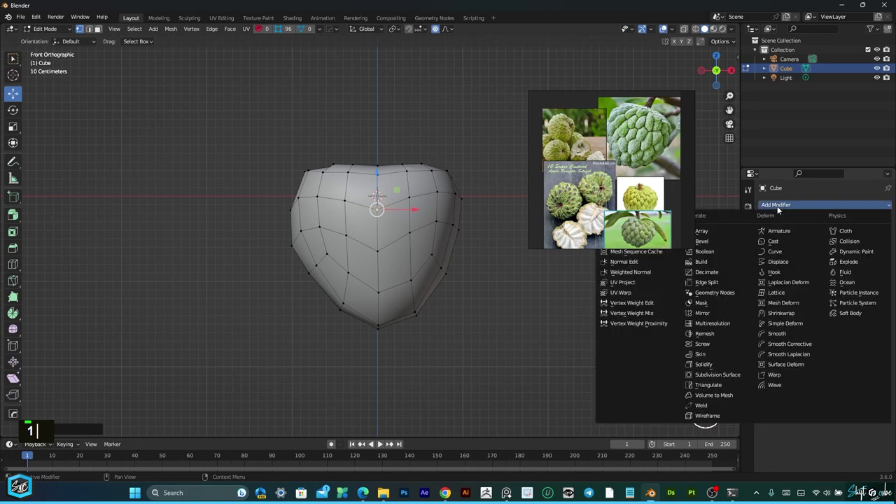
click(728, 372)
click(876, 245)
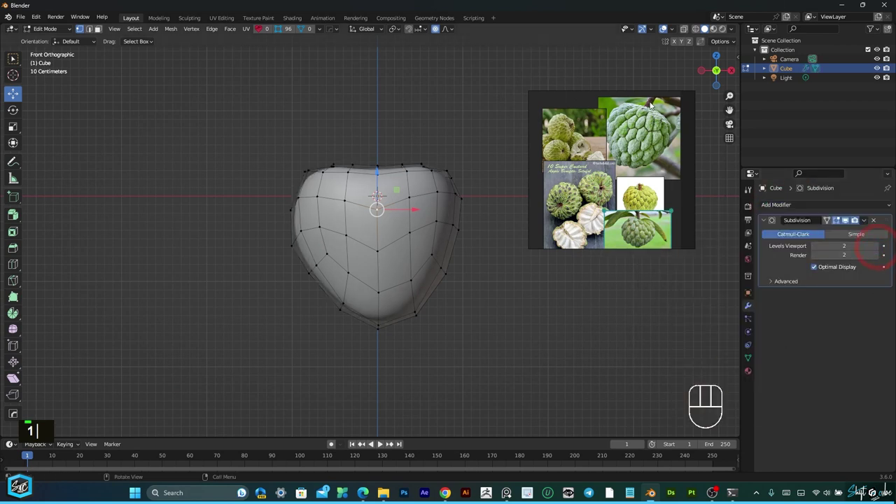
click(827, 221)
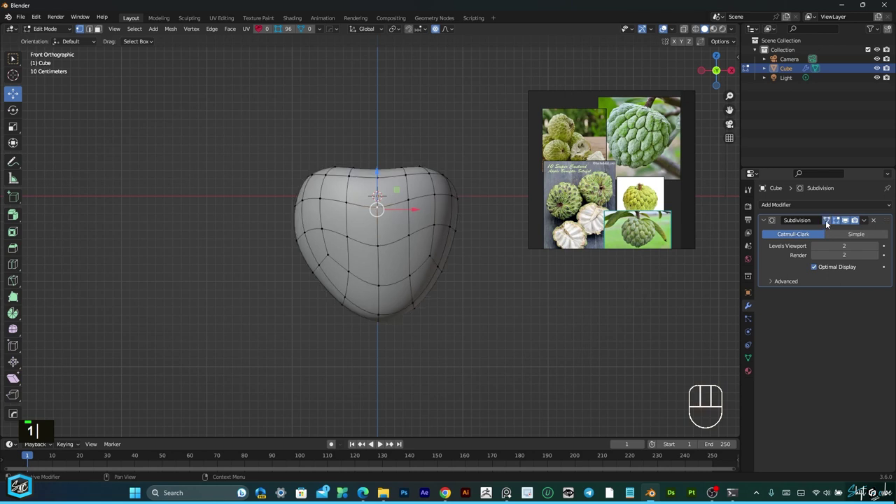
Select every edge of the fruit body in edge mode and mark them all as seams.
drag(716, 70, 690, 76)
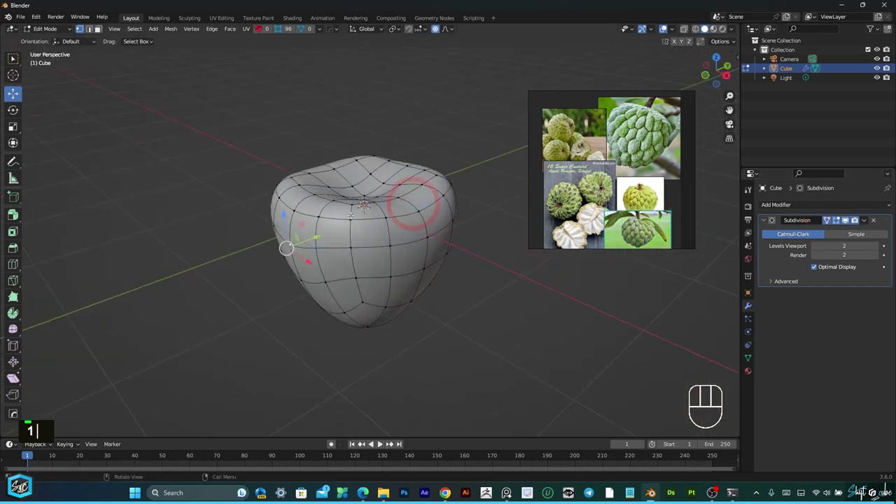
scroll(240, 254, up, 2)
scroll(240, 255, up, 2)
middle_drag(255, 291, 257, 297)
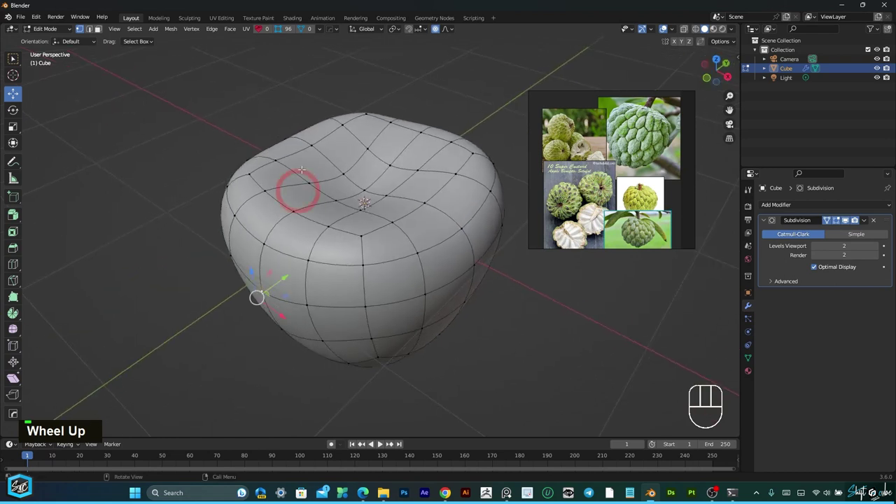
click(89, 29)
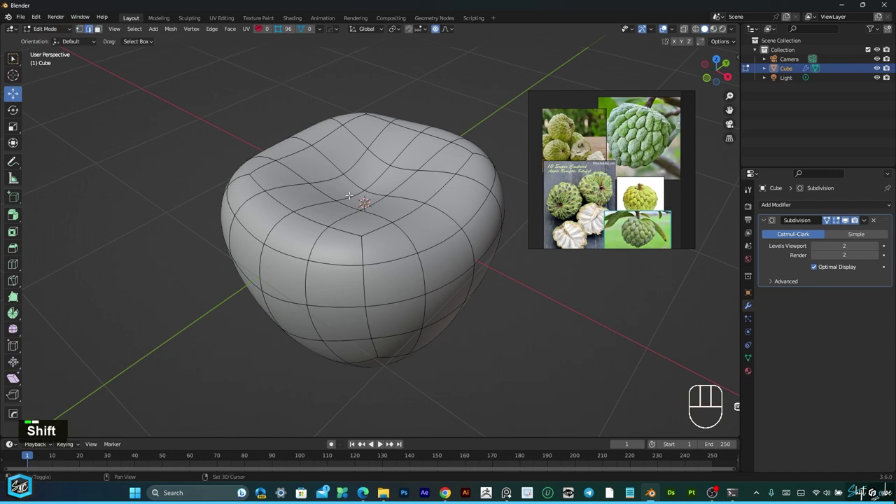
shift+middle_drag(337, 199, 340, 215)
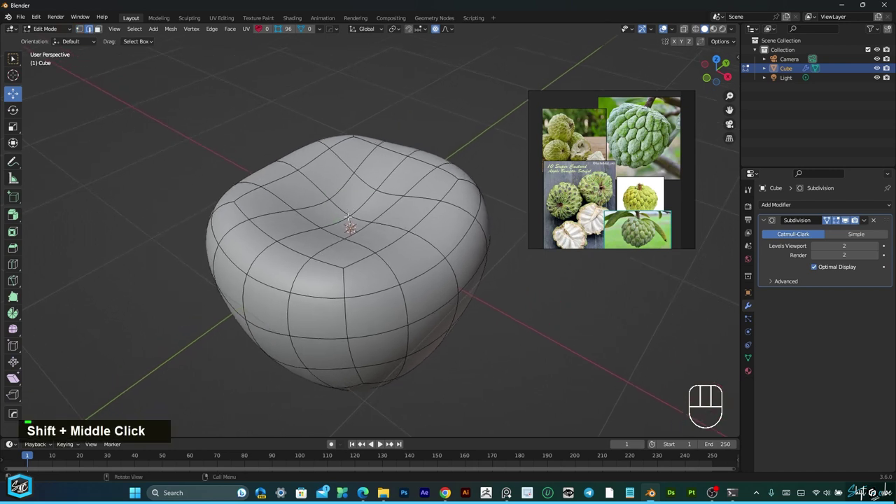
key(a)
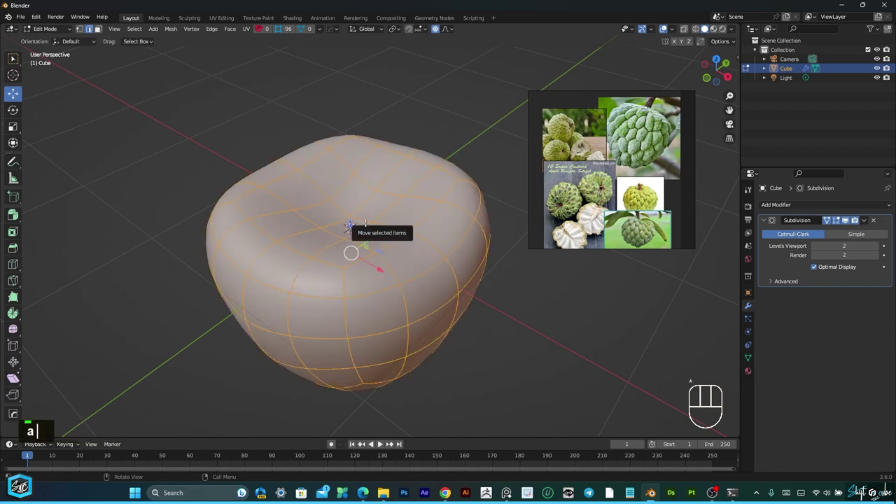
right_click(365, 223)
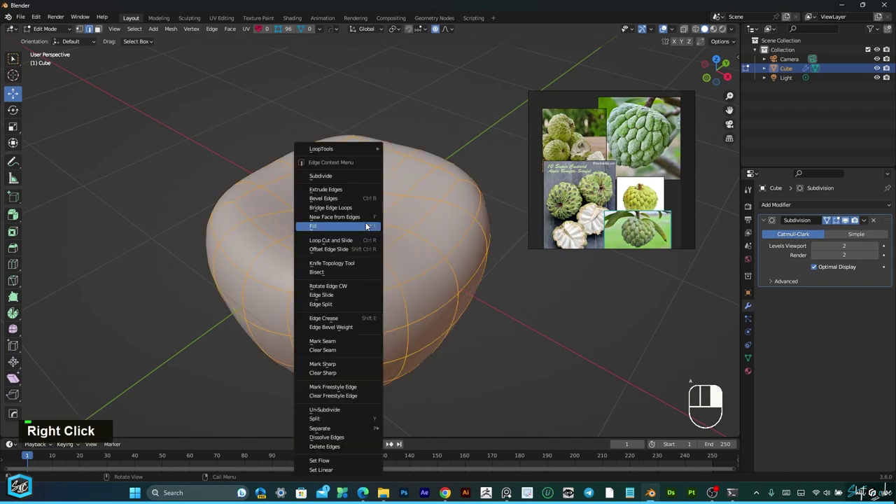
click(322, 342)
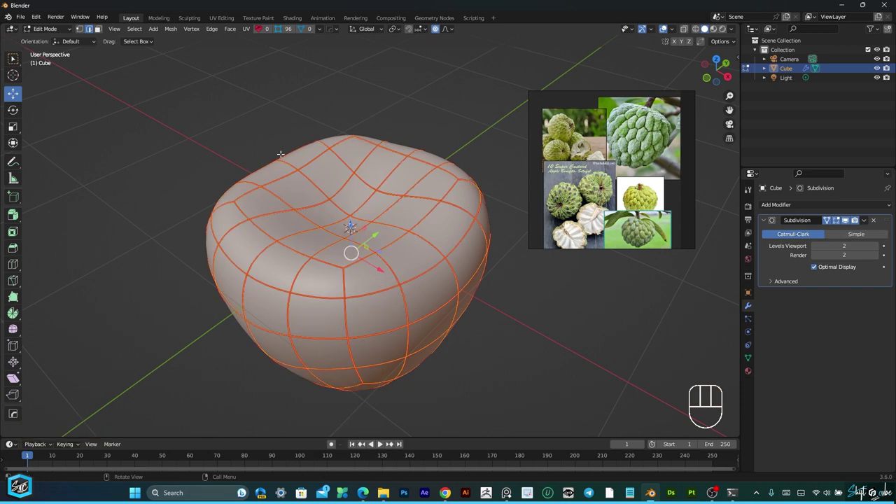
Poke all of the fruit body's faces and clear the selection.
click(232, 30)
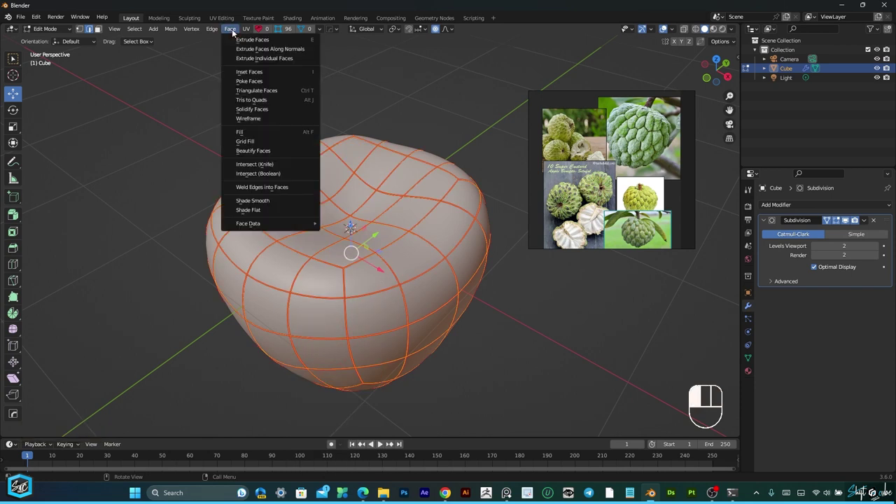
click(248, 82)
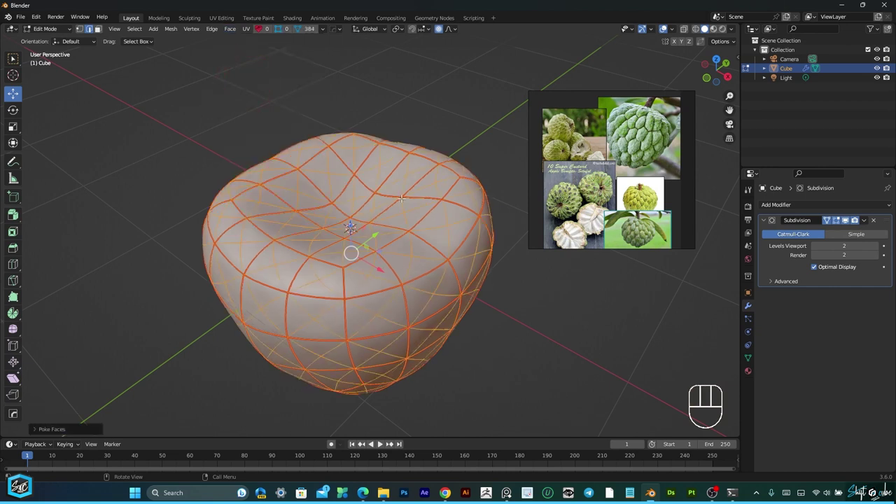
click(446, 127)
Select all seam-marked edges with Select Similar by Seam and dissolve them, leaving a diamond-shaped face pattern.
scroll(349, 295, up, 2)
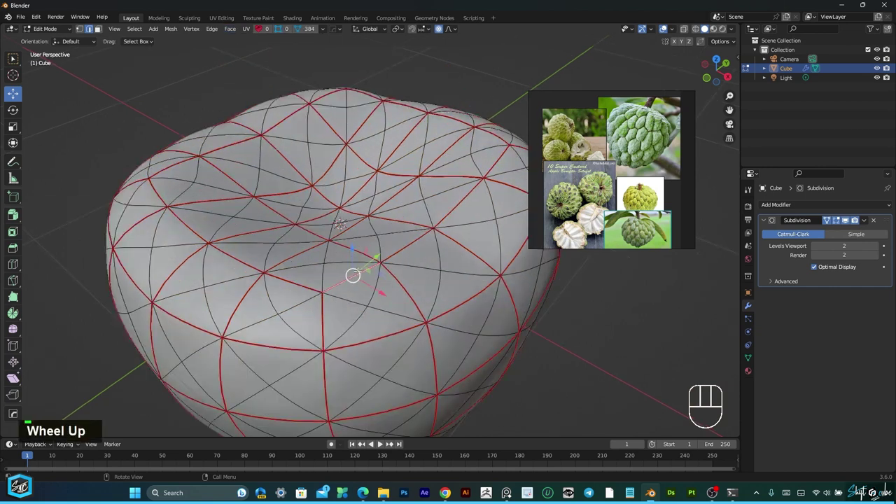
key(shift+g)
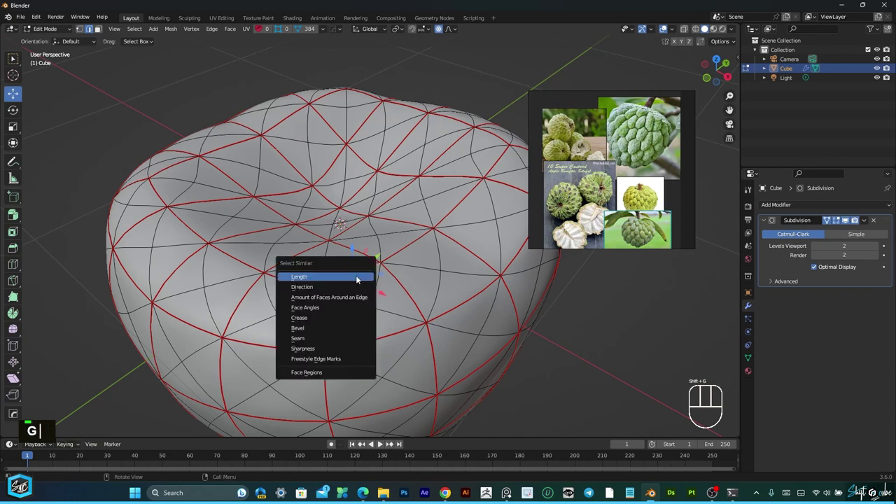
click(307, 341)
scroll(350, 258, down, 2)
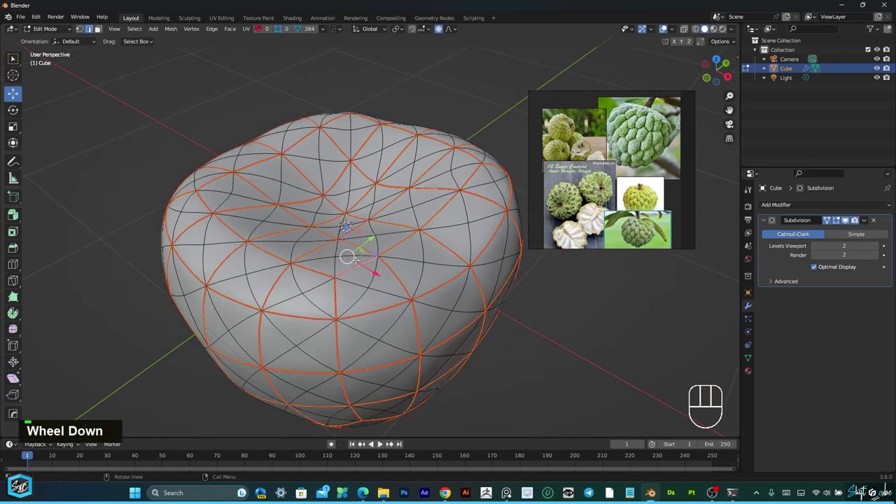
key(x)
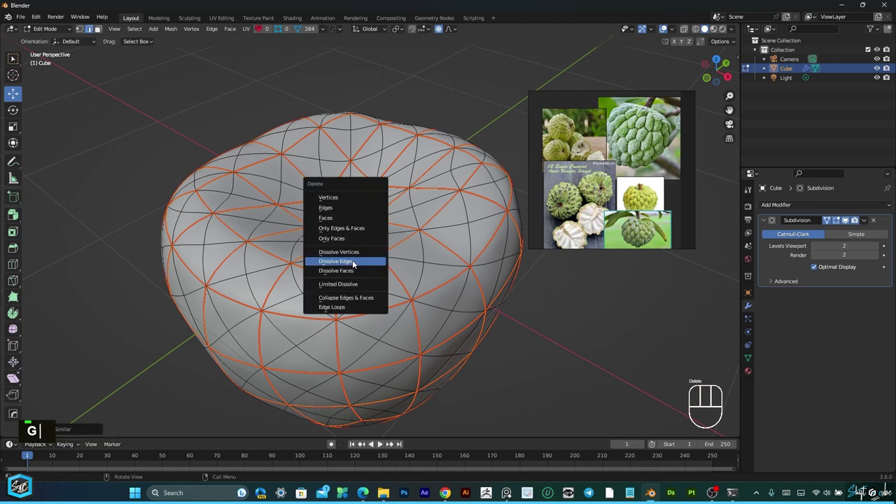
click(344, 264)
scroll(415, 212, down, 2)
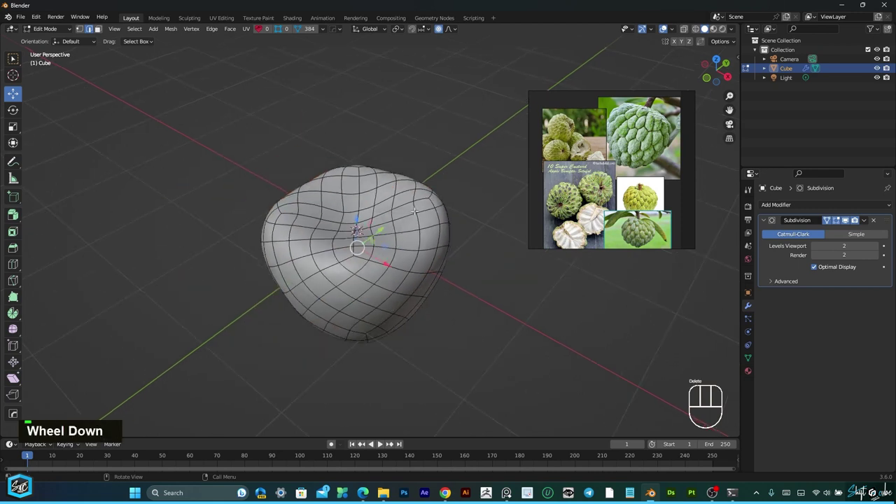
scroll(414, 212, up, 2)
Select the whole mesh and deselect the central vertex in the hollow on top of the fruit in vertex mode.
key(KP_1)
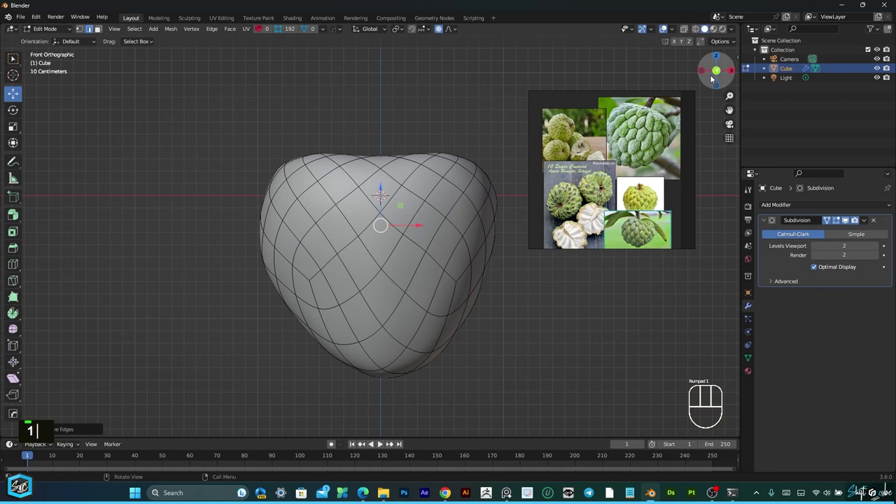
mouse_move(711, 74)
mouse_down()
mouse_move(561, 35)
mouse_move(448, 112)
mouse_move(505, 162)
mouse_move(525, 143)
mouse_move(564, 175)
mouse_move(564, 126)
mouse_move(706, 65)
mouse_up()
scroll(468, 199, down, 1)
scroll(376, 213, up, 2)
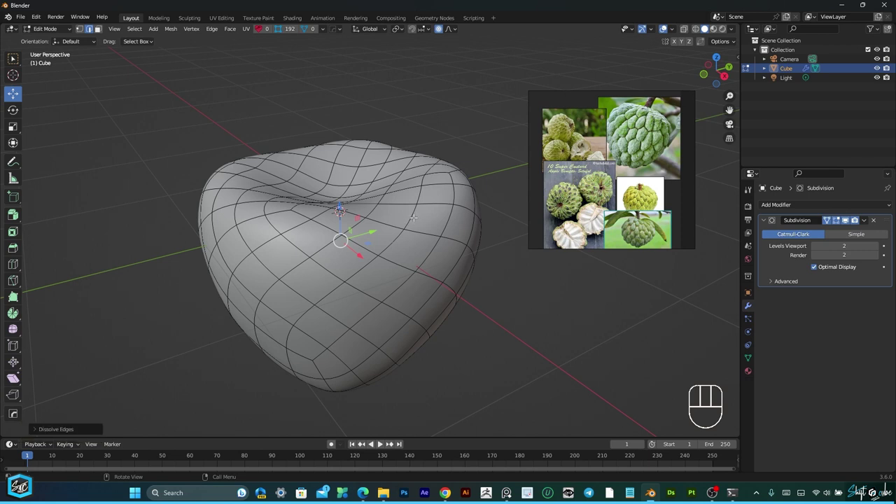
key(a)
drag(715, 70, 710, 69)
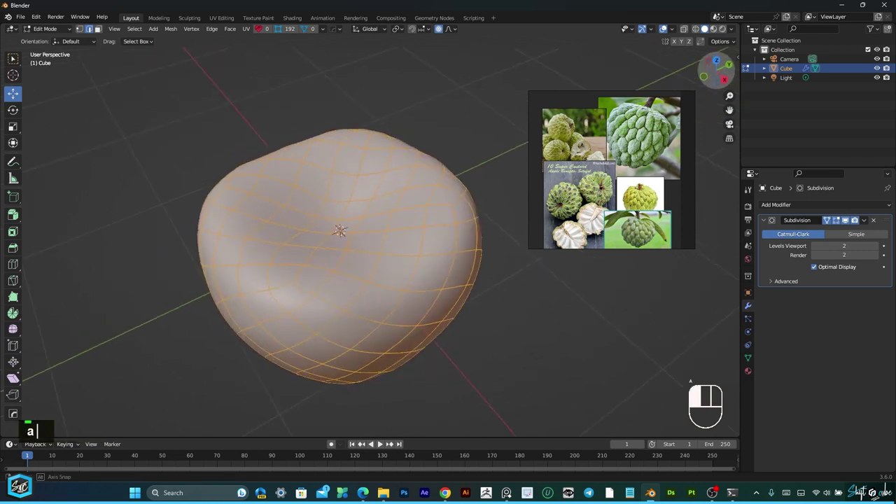
scroll(412, 228, up, 2)
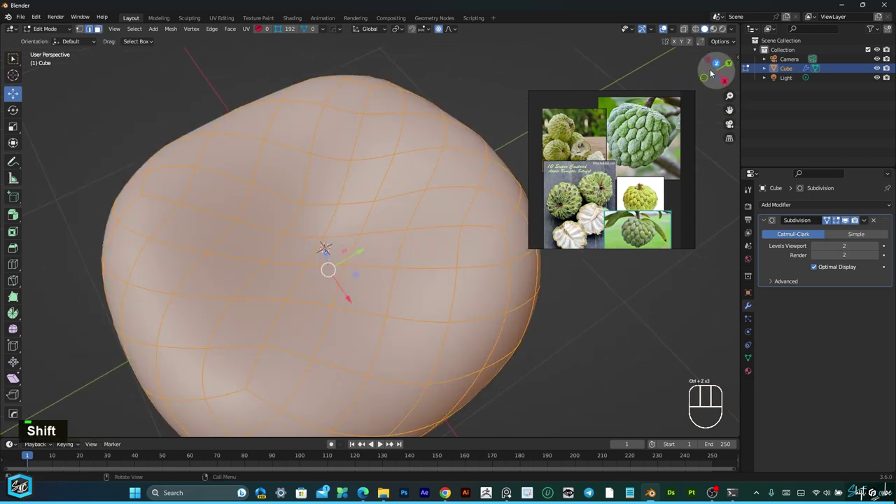
drag(710, 68, 713, 70)
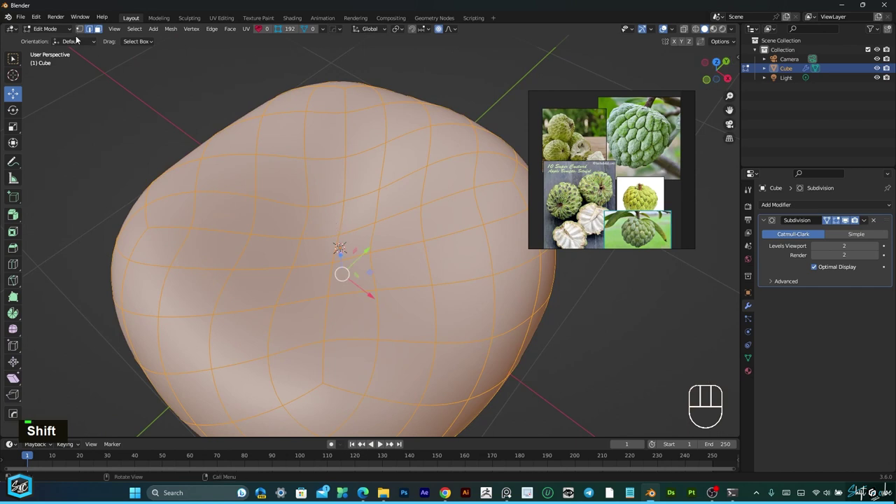
shift+click(339, 234)
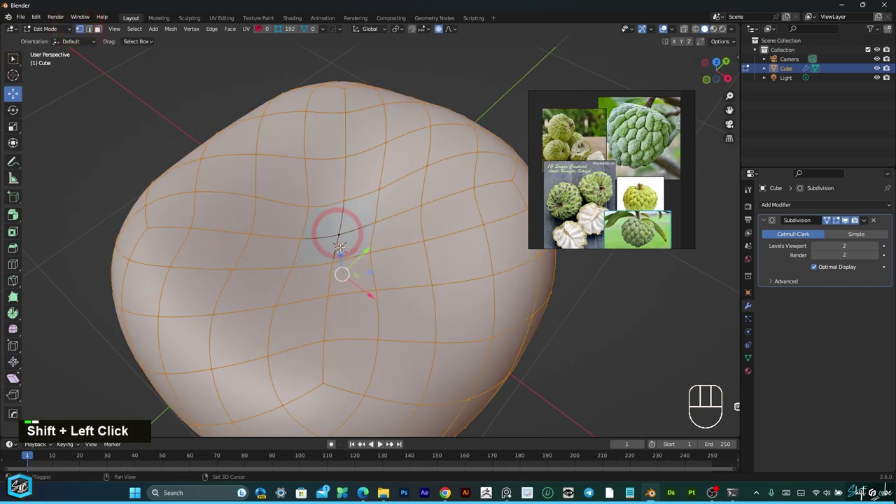
Extrude the selected faces individually outward with Extrude Individual to form separate bumps over the fruit.
scroll(361, 205, down, 3)
drag(716, 69, 706, 89)
shift+middle_drag(459, 240, 392, 227)
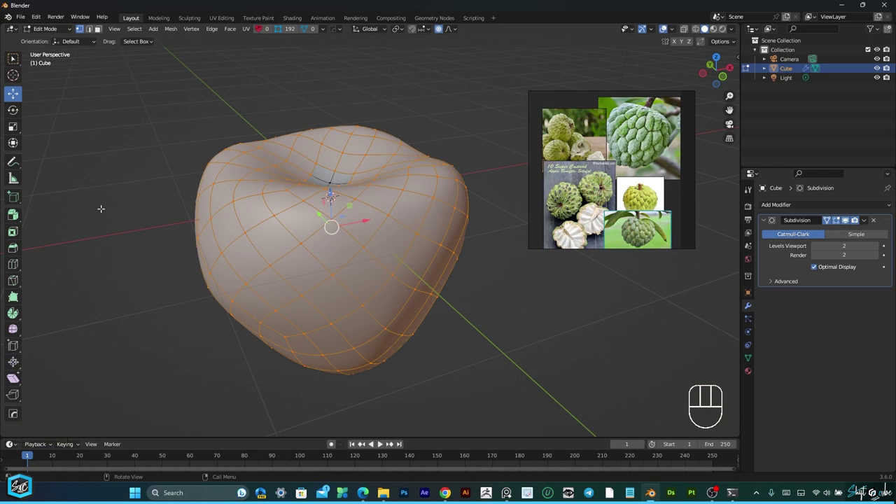
drag(14, 220, 62, 279)
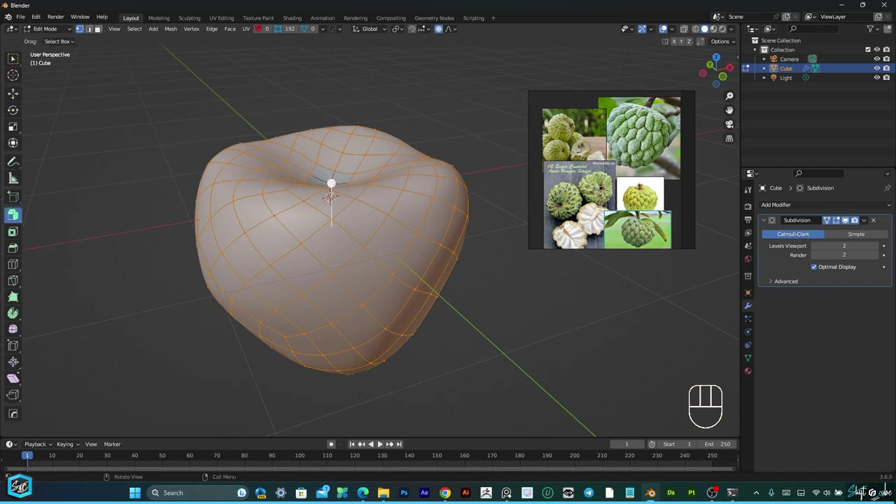
drag(332, 183, 332, 168)
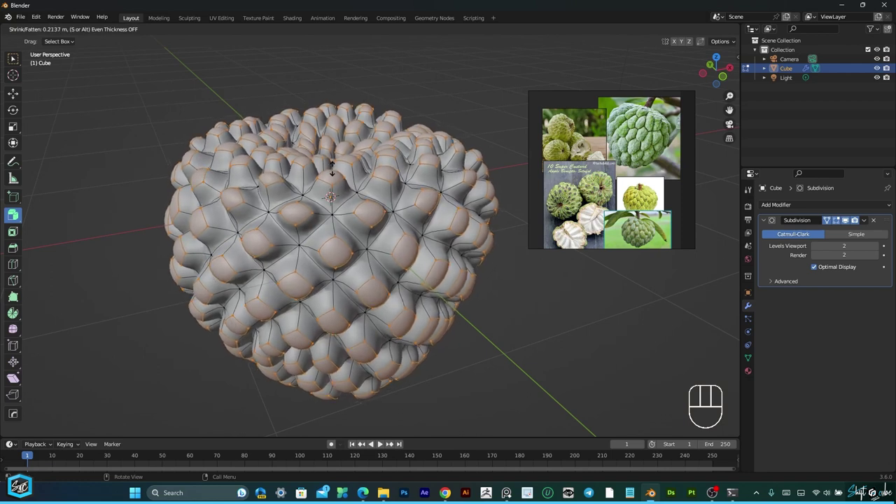
drag(332, 168, 331, 176)
Move the extruded faces straight down along Z in the front view so the bumps become downward-pointing scales.
scroll(442, 182, down, 2)
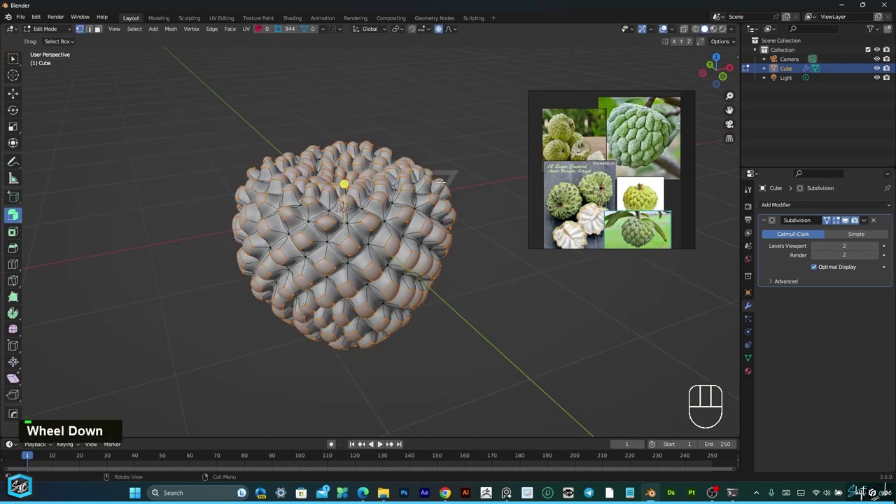
key(KP_1)
scroll(337, 197, up, 1)
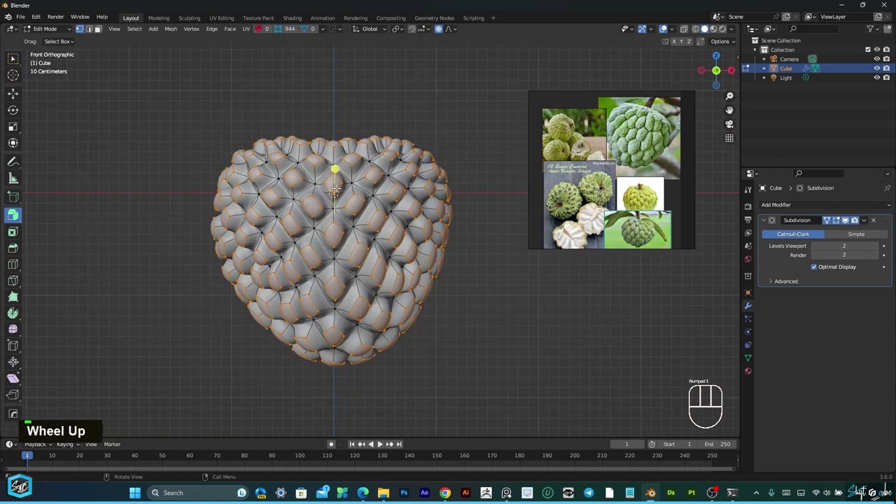
click(13, 94)
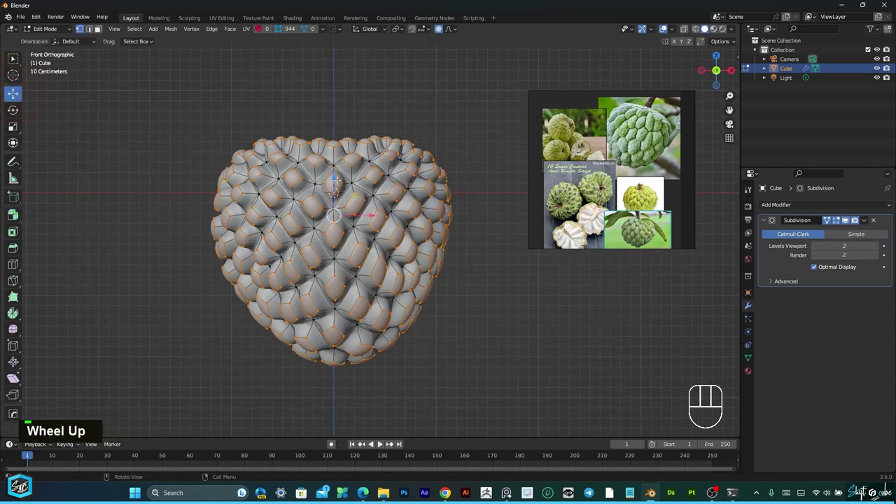
drag(337, 181, 338, 226)
Set the pivot point to Individual Origins and scale the extruded faces up by about 2.16 to close the gaps.
shift+middle_drag(375, 239, 380, 222)
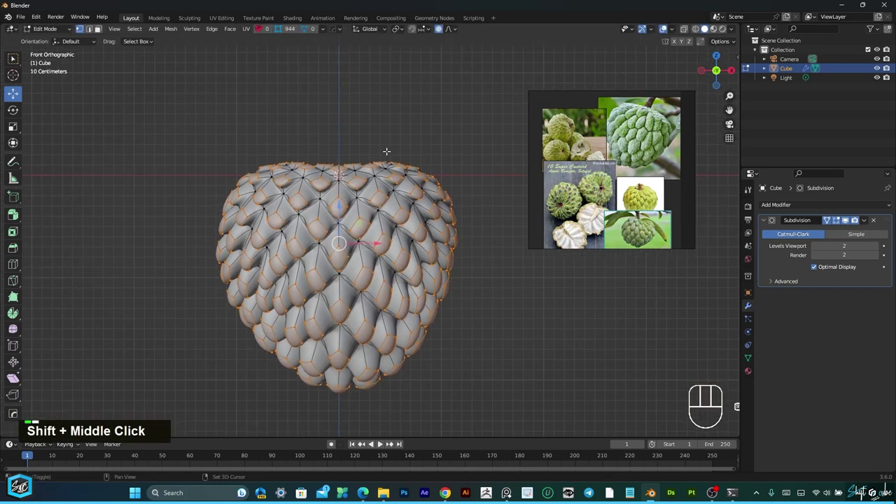
click(398, 29)
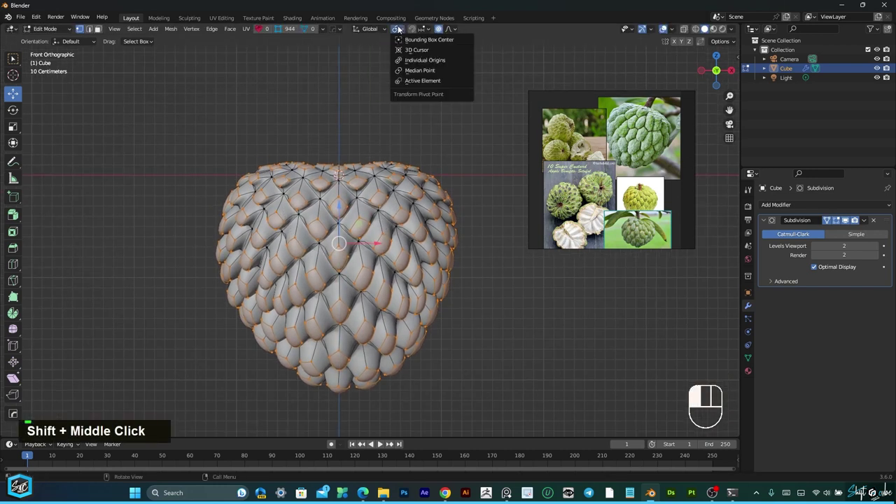
click(422, 63)
scroll(376, 280, up, 2)
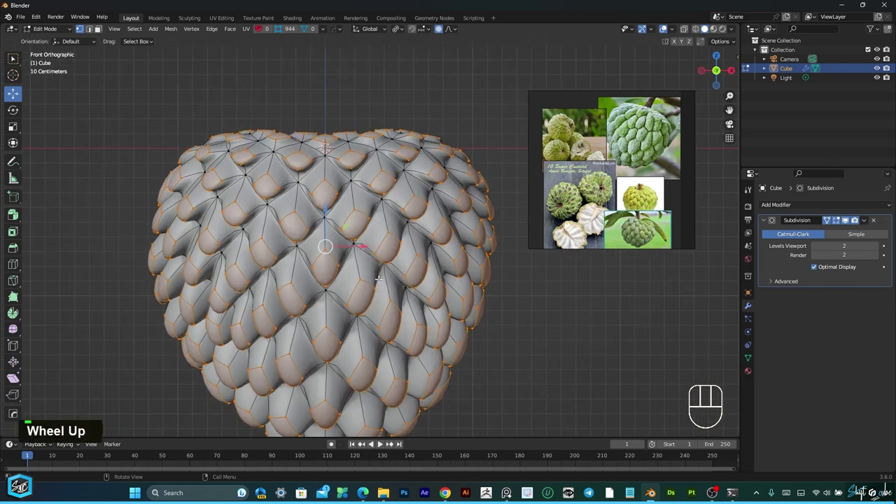
key(s)
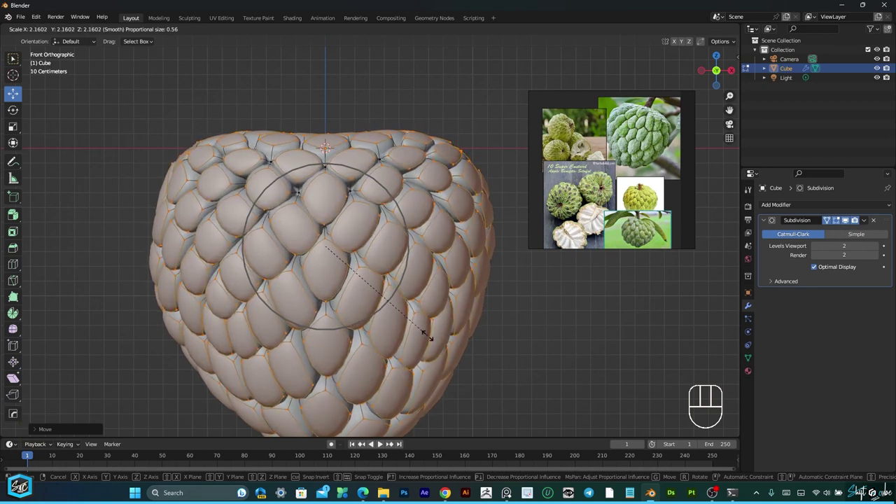
click(427, 333)
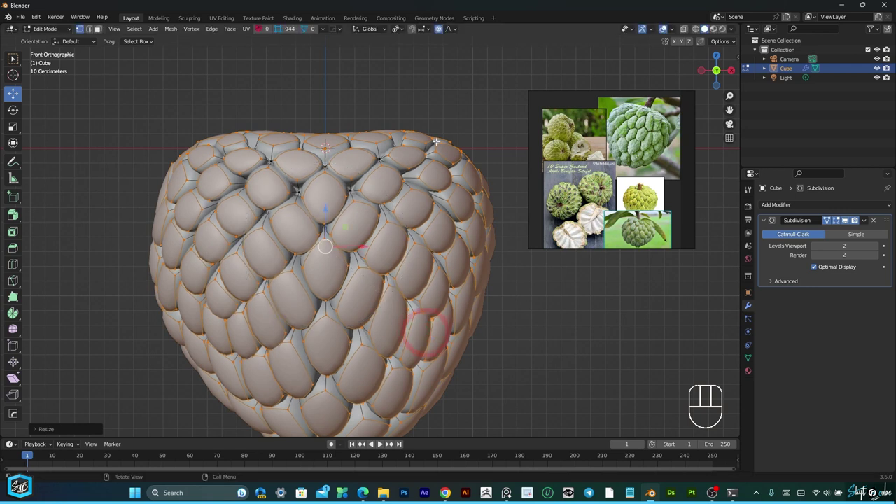
Clear the selection on the scaled mesh and switch the fruit from Edit Mode to Sculpt Mode.
click(442, 102)
scroll(435, 108, down, 2)
scroll(434, 108, up, 2)
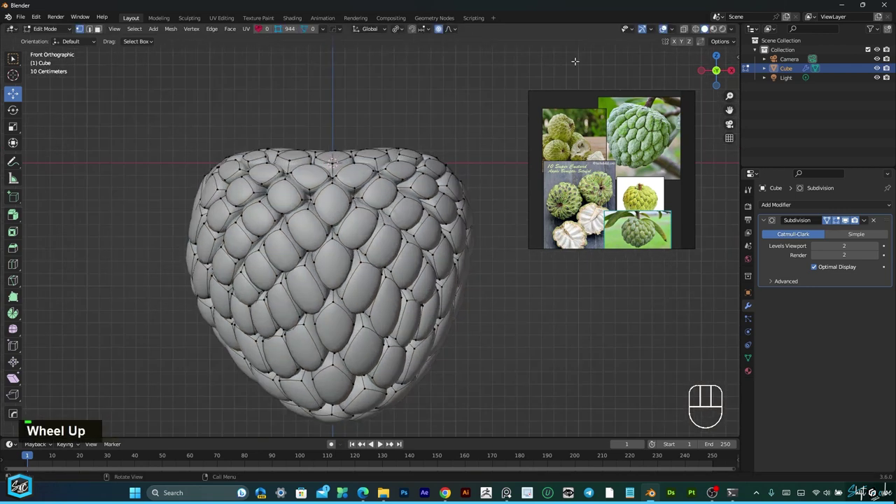
drag(714, 74, 715, 71)
scroll(473, 196, down, 2)
click(46, 29)
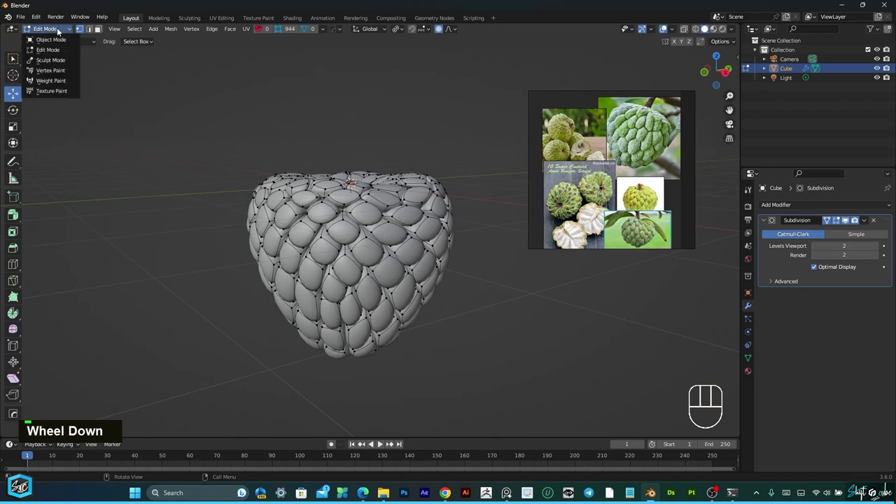
click(54, 65)
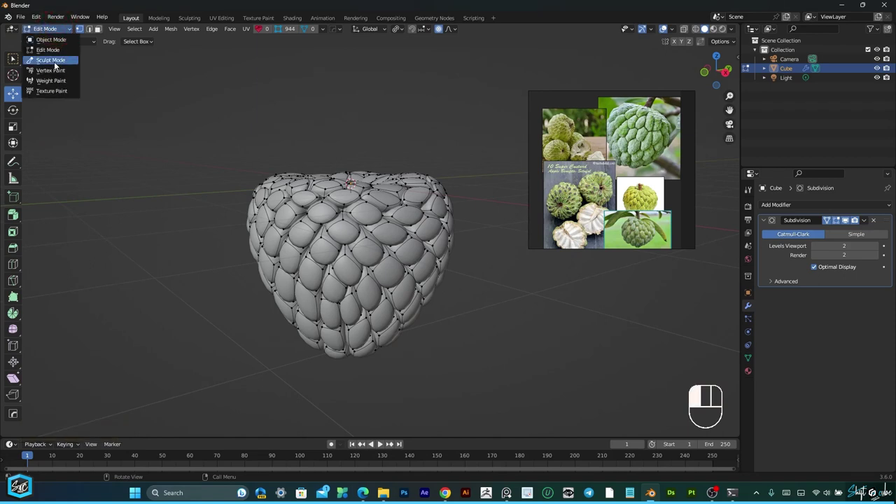
click(54, 63)
scroll(336, 217, down, 2)
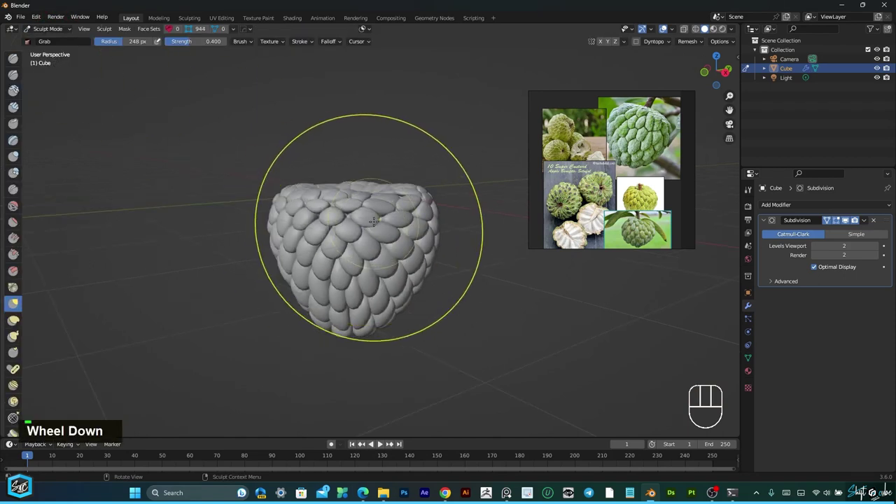
Inflate the scales around the hollow on top with the Inflate/Deflate brush at radius 105 px and strength 0.693.
drag(712, 72, 702, 123)
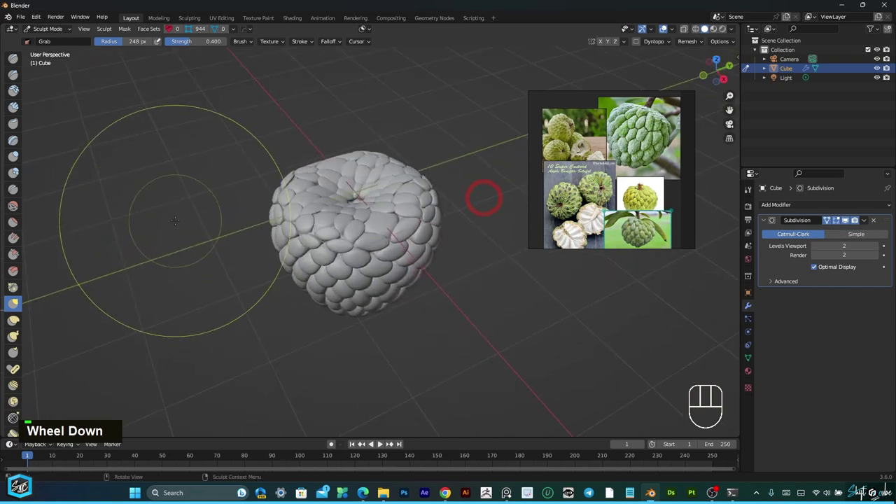
click(14, 156)
scroll(336, 182, up, 3)
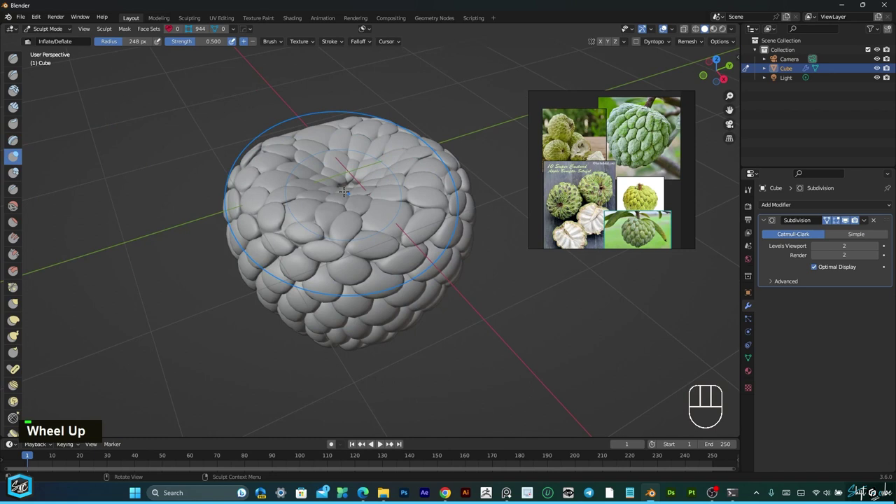
drag(119, 41, 44, 40)
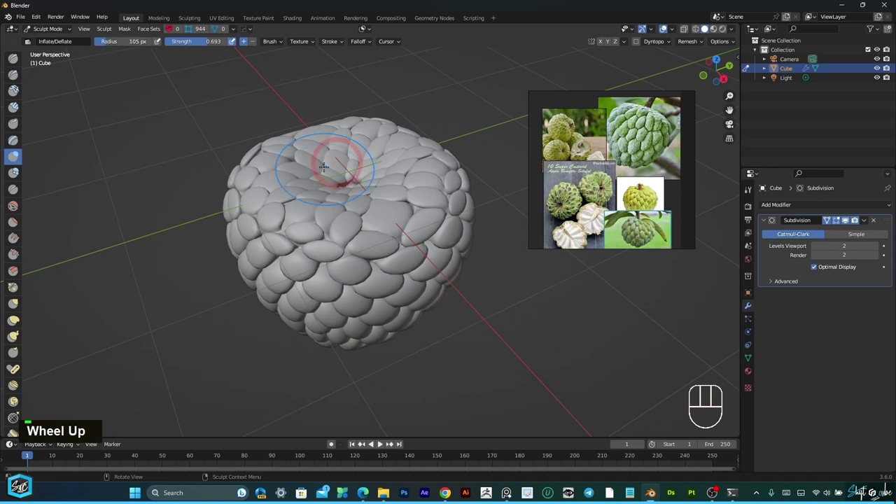
scroll(281, 164, up, 2)
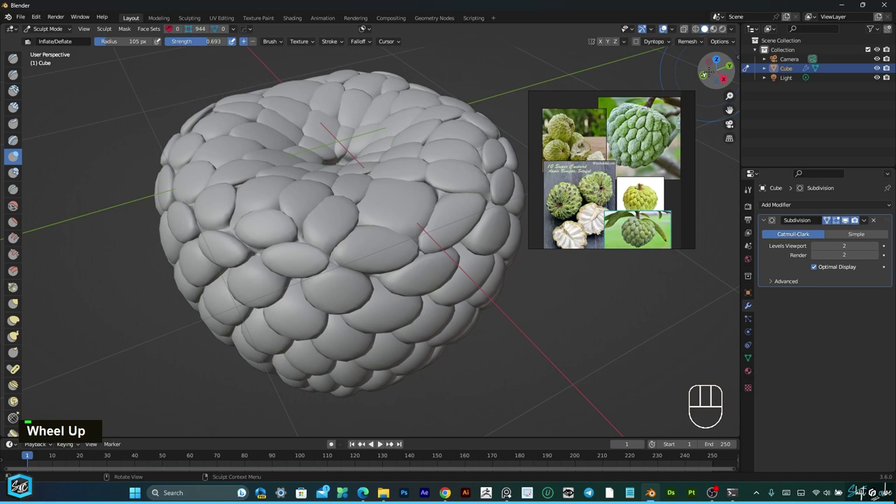
Smooth the crowded scales inside the top hollow with the Smooth brush at strength 0.204.
drag(716, 72, 714, 128)
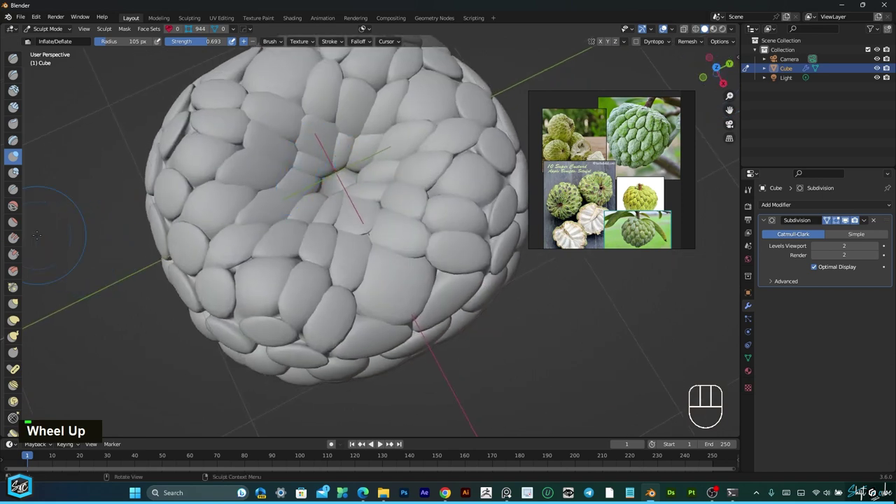
click(13, 205)
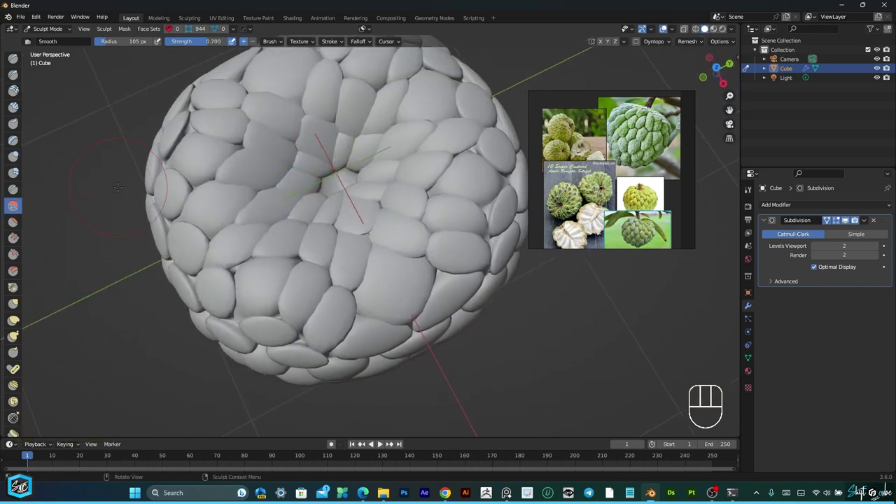
drag(182, 41, 178, 41)
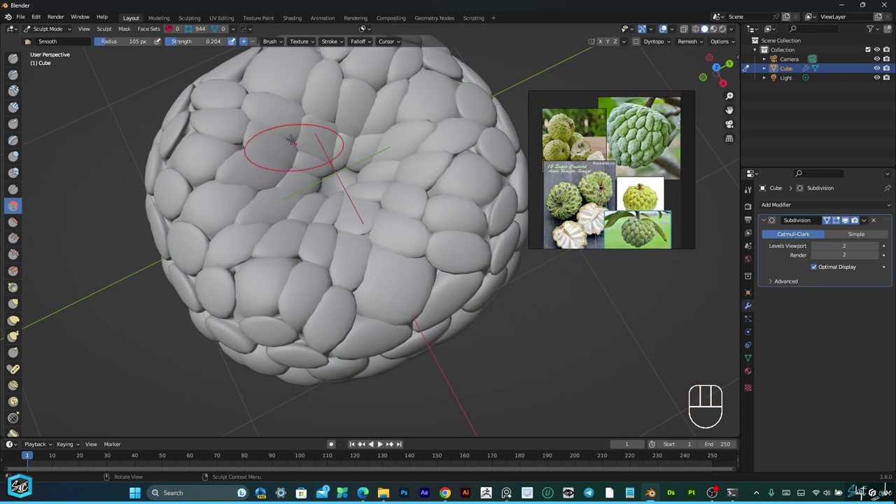
mouse_move(290, 160)
mouse_down()
mouse_move(301, 119)
mouse_move(384, 136)
mouse_move(388, 176)
mouse_up()
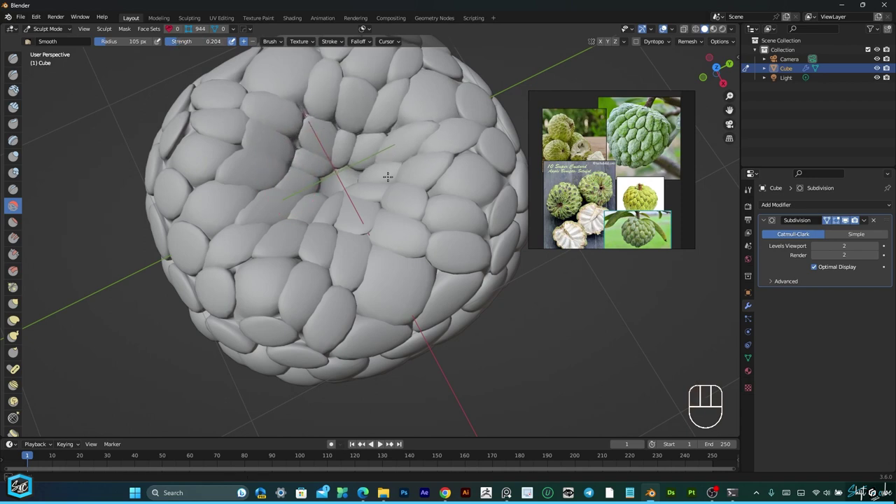
mouse_move(358, 211)
mouse_down()
mouse_move(310, 221)
mouse_move(248, 168)
mouse_move(280, 117)
mouse_move(299, 115)
mouse_up()
Lower the Smooth brush strength to 0.078 and lightly smooth the scales around the rim of the hollow.
drag(180, 42, 177, 41)
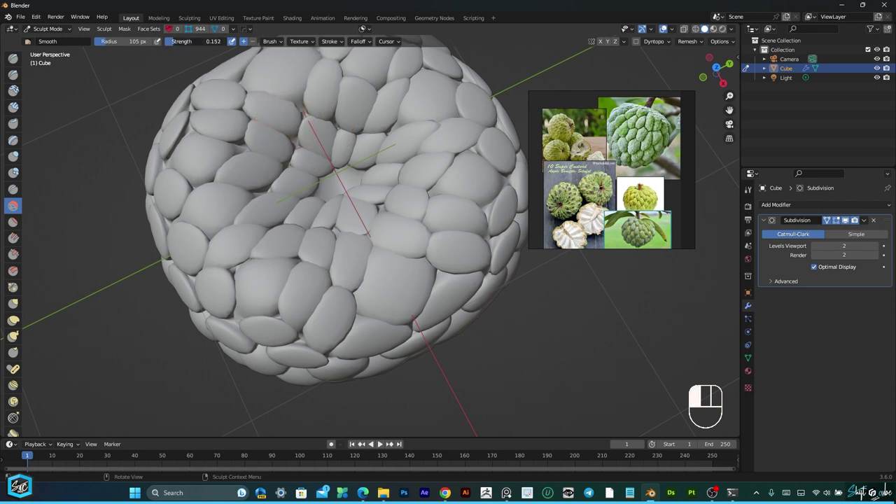
drag(261, 118, 269, 101)
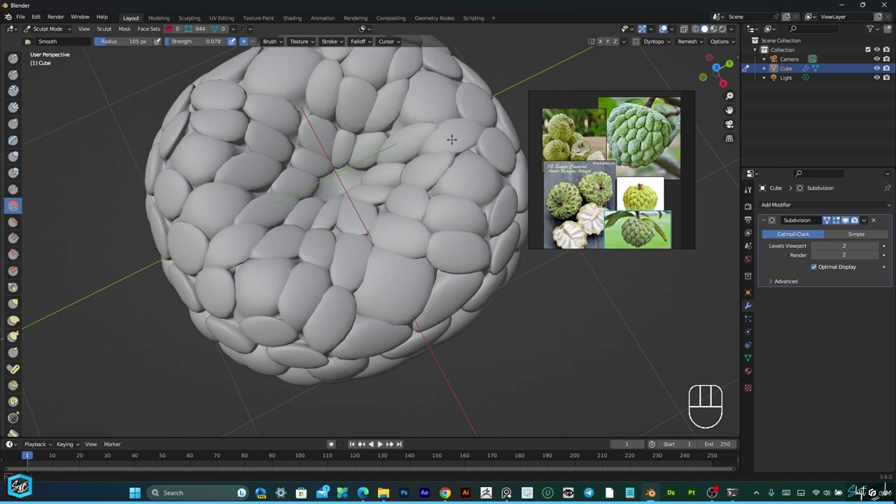
mouse_move(352, 313)
mouse_down()
mouse_move(334, 342)
mouse_move(315, 337)
mouse_move(277, 278)
mouse_up()
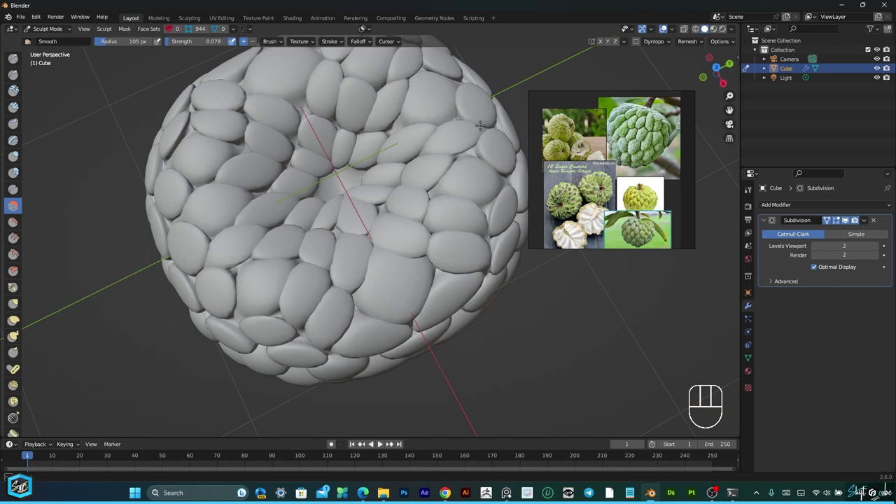
scroll(489, 261, down, 3)
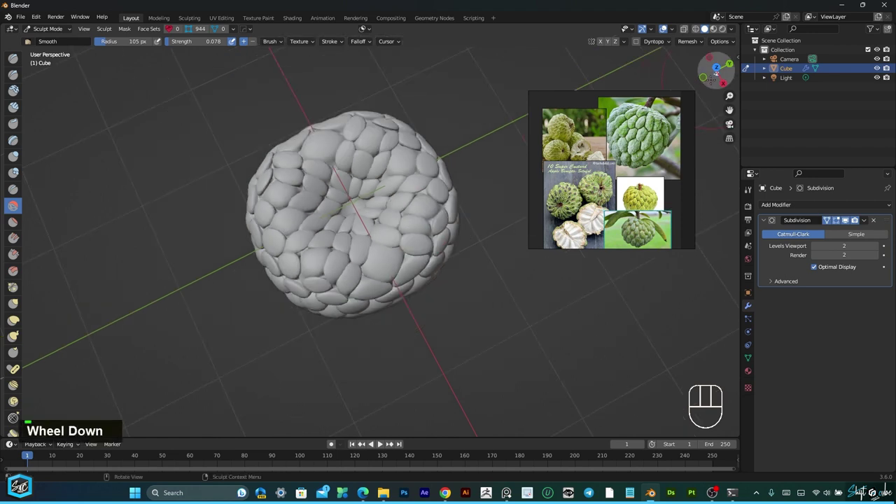
Pinch the gaps between scales on the side of the fruit with the Pinch/Magnify brush at strength 0.500.
middle_drag(488, 261, 625, 134)
click(14, 288)
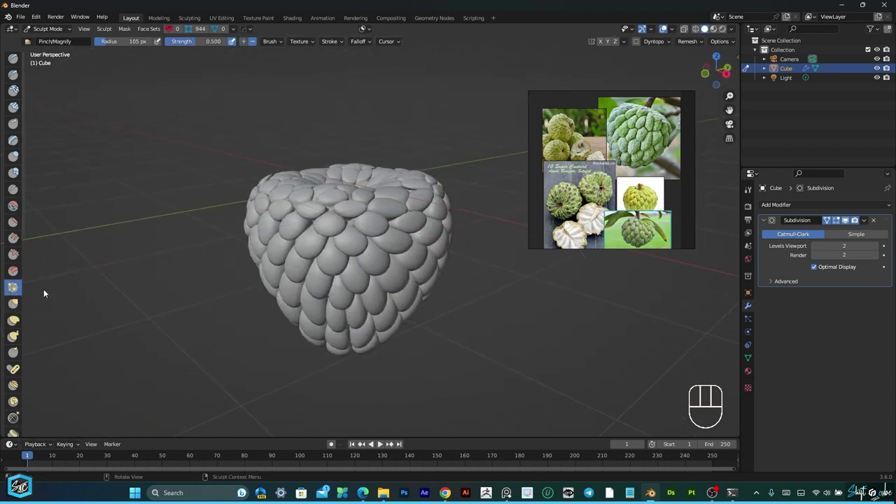
scroll(343, 266, up, 4)
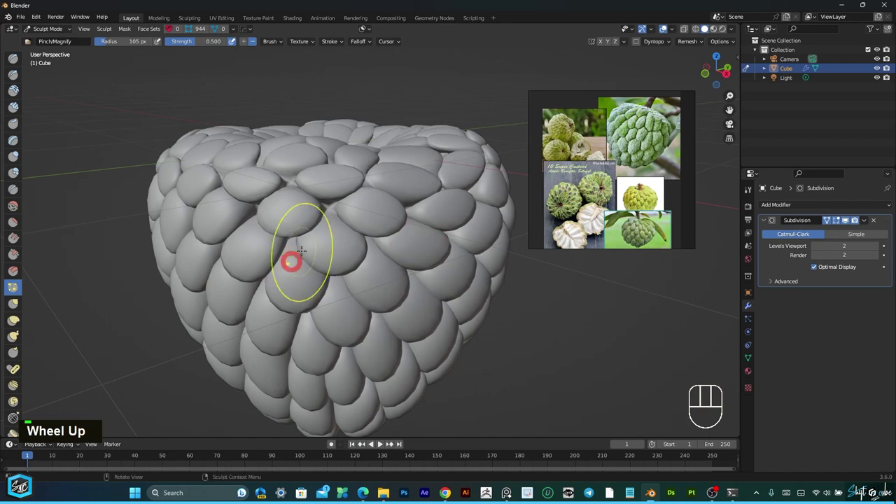
scroll(292, 260, down, 2)
drag(722, 70, 616, 136)
right_click(347, 240)
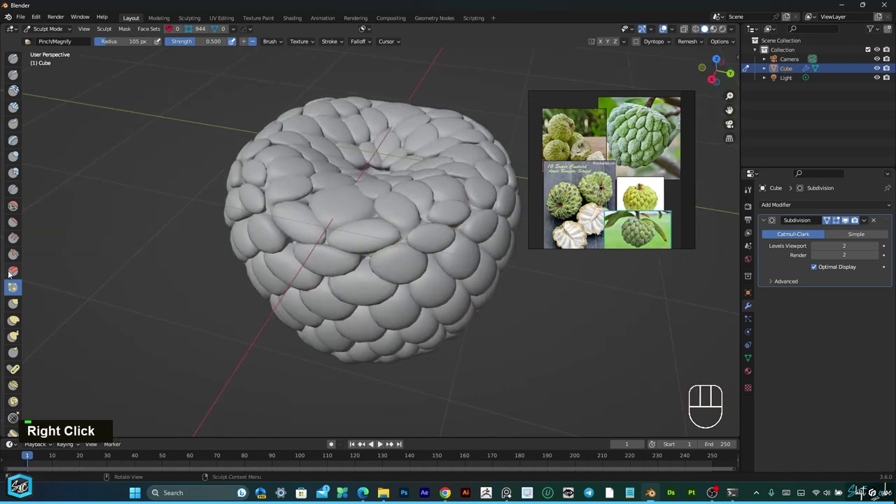
Use the Grab brush to shift a wide scale under the rim and adjust the fruit's lower outline in front view.
click(13, 303)
mouse_move(352, 250)
mouse_down()
mouse_move(384, 239)
mouse_move(357, 242)
mouse_up()
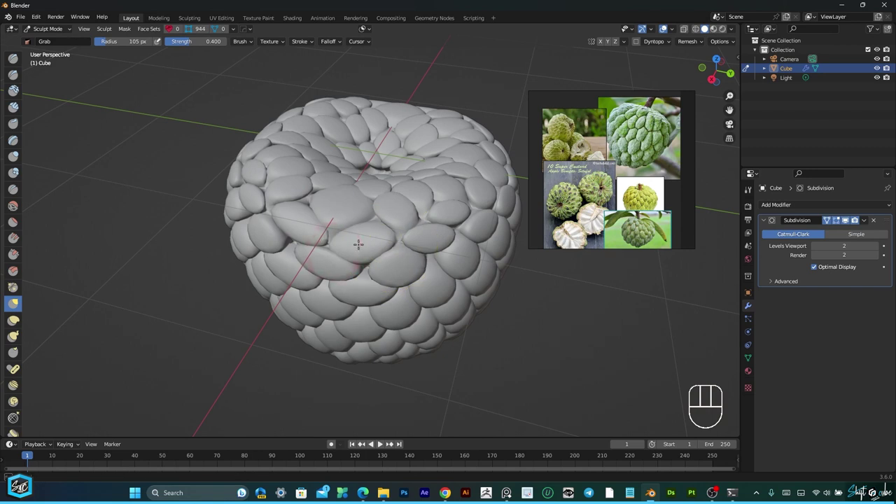
scroll(380, 259, up, 1)
key(KP_1)
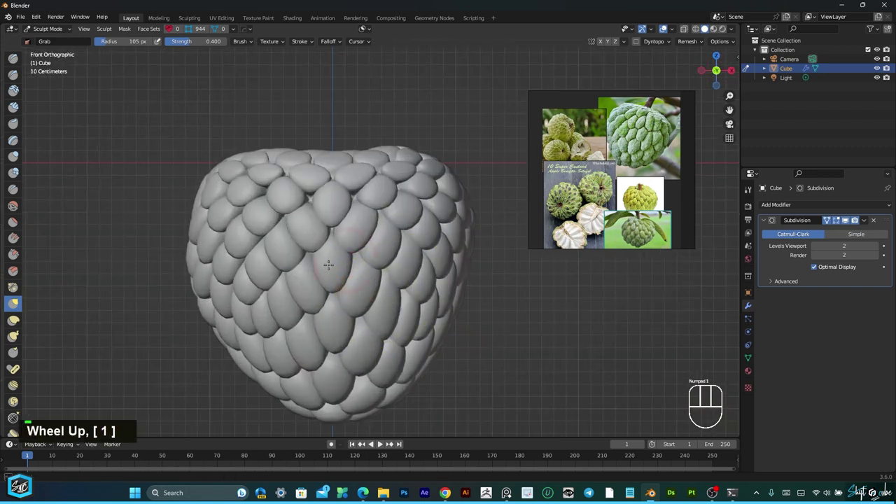
scroll(309, 371, down, 1)
drag(334, 384, 339, 391)
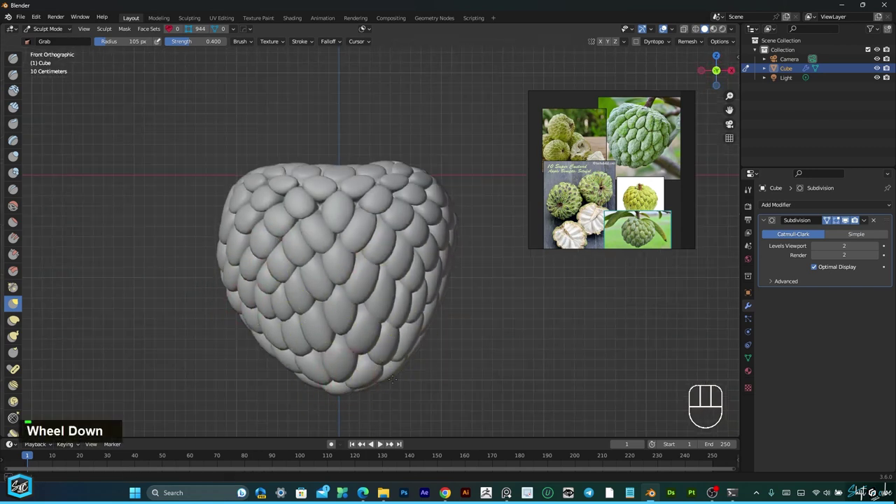
drag(403, 329, 414, 308)
Pull the scales just below the rim into a less regular arrangement with the Grab brush in right view.
key(KP_3)
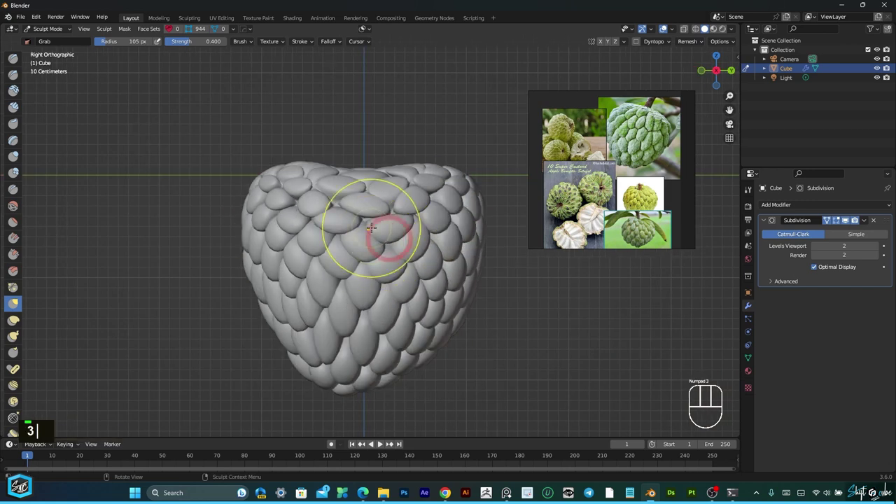
drag(450, 211, 412, 197)
drag(325, 197, 348, 228)
middle_drag(349, 230, 401, 223)
key(KP_3)
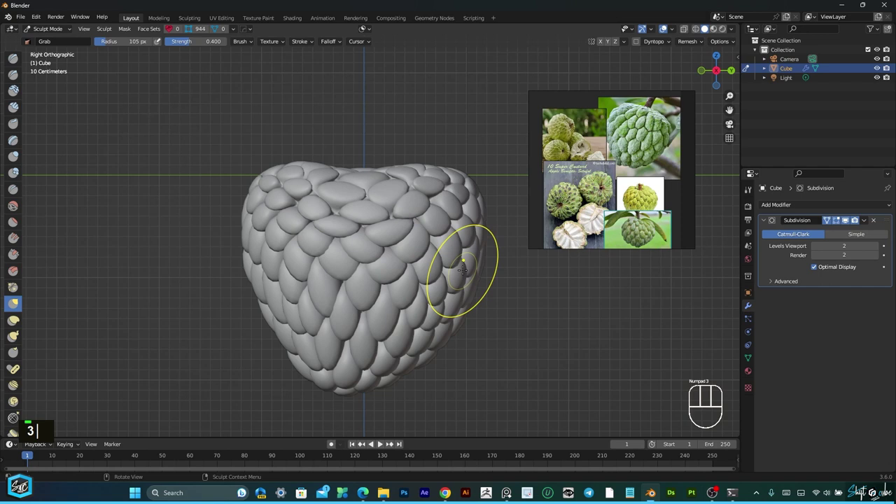
Reshape and offset the scales on the left side of the fruit with the Grab brush, starting from the left view.
key(ctrl+KP_3)
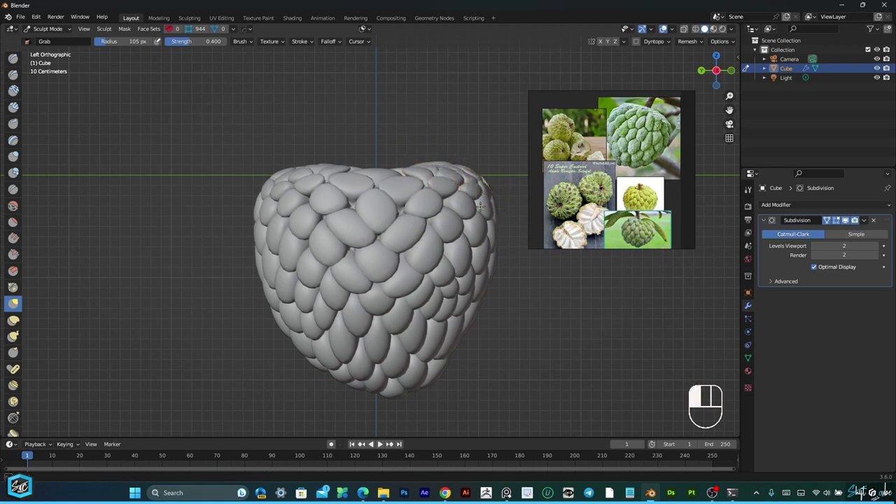
scroll(448, 355, down, 2)
drag(717, 70, 622, 92)
middle_drag(364, 129, 382, 295)
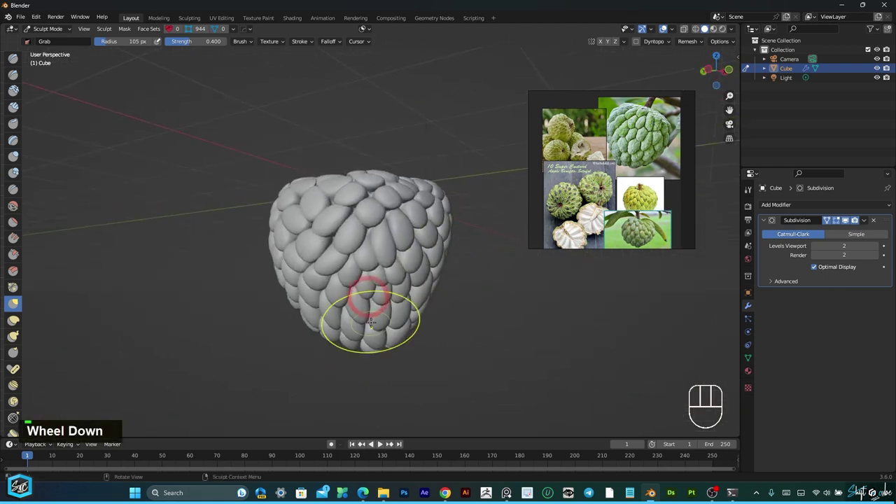
drag(315, 248, 296, 224)
scroll(406, 229, down, 3)
key(KP_1)
scroll(425, 227, up, 3)
mouse_move(717, 70)
mouse_down()
mouse_move(602, 218)
mouse_move(525, 80)
mouse_move(427, 70)
mouse_move(511, 77)
mouse_up()
drag(332, 288, 332, 288)
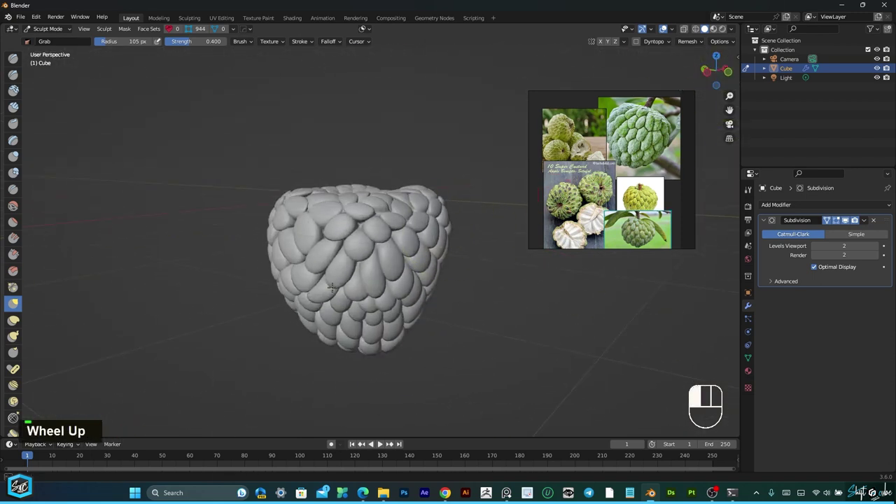
scroll(413, 238, up, 2)
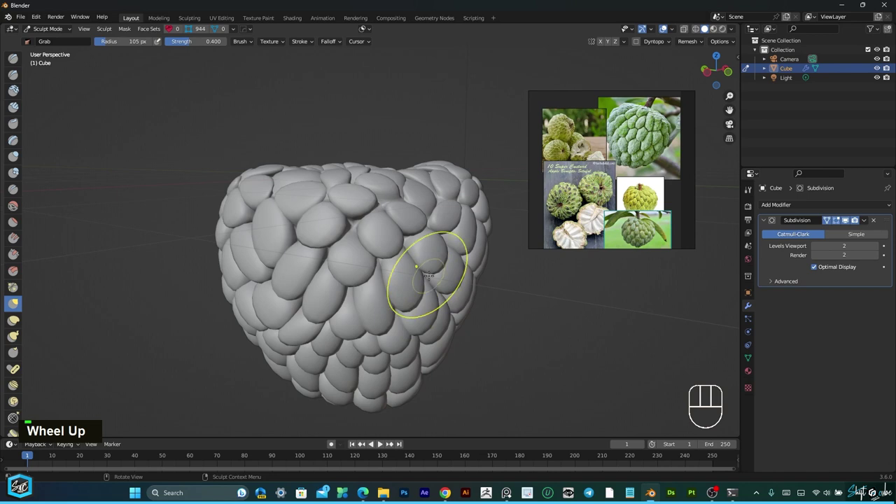
Grab the large scales below the rim on the positive X side and reposition them to overlap more naturally.
key(KP_1)
scroll(282, 212, down, 2)
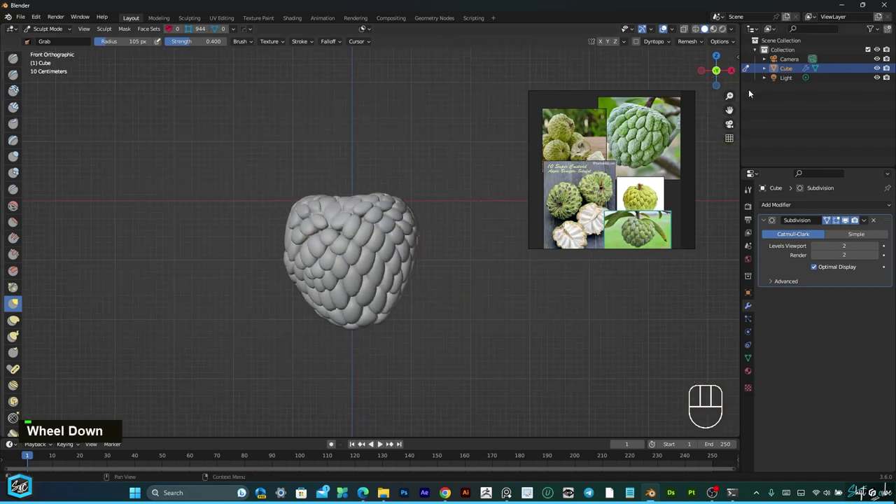
drag(720, 73, 848, 91)
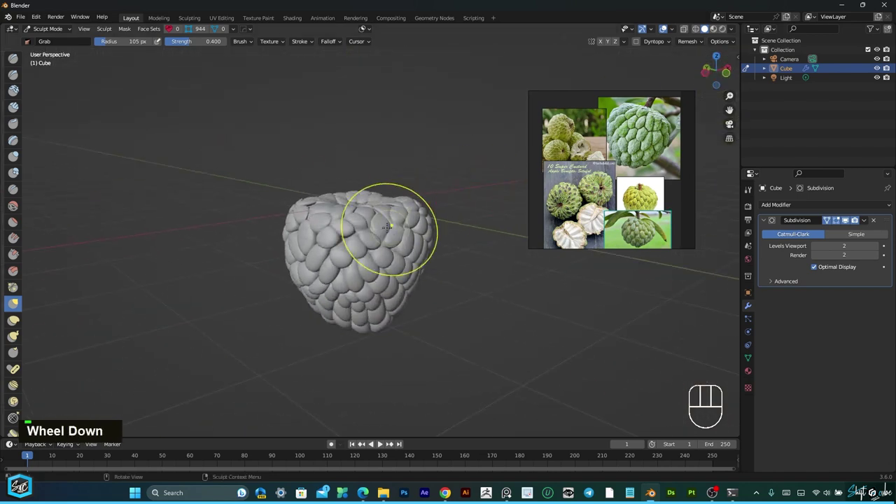
scroll(385, 231, up, 2)
key(KP_1)
scroll(434, 210, up, 1)
mouse_move(718, 73)
mouse_down()
mouse_move(690, 179)
mouse_move(658, 56)
mouse_move(622, 50)
mouse_move(617, 146)
mouse_move(617, 63)
mouse_move(576, 119)
mouse_up()
scroll(358, 235, up, 2)
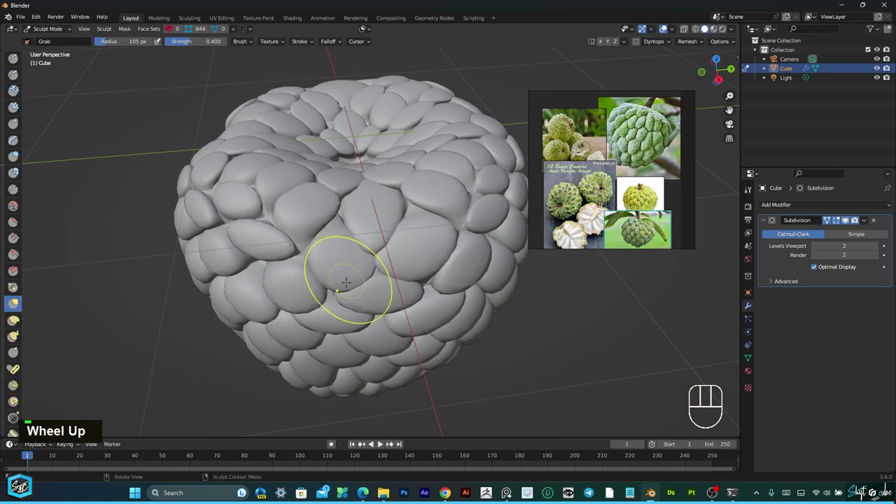
drag(442, 258, 415, 251)
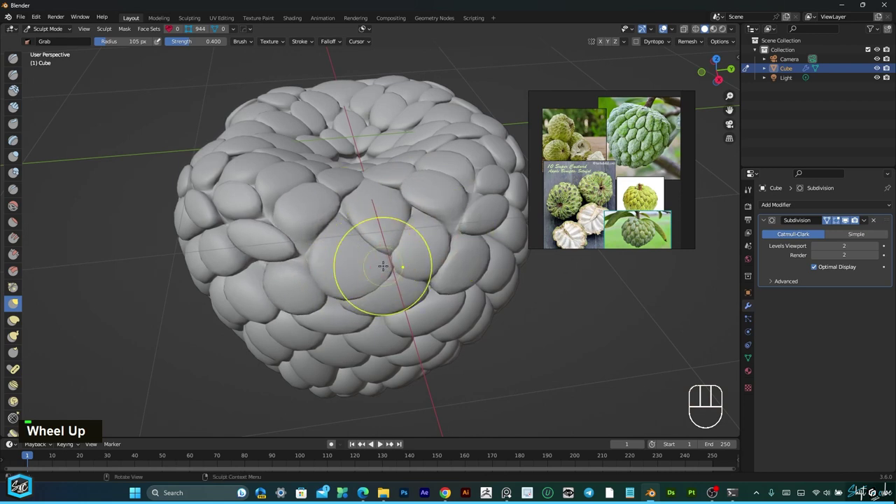
key(shift)
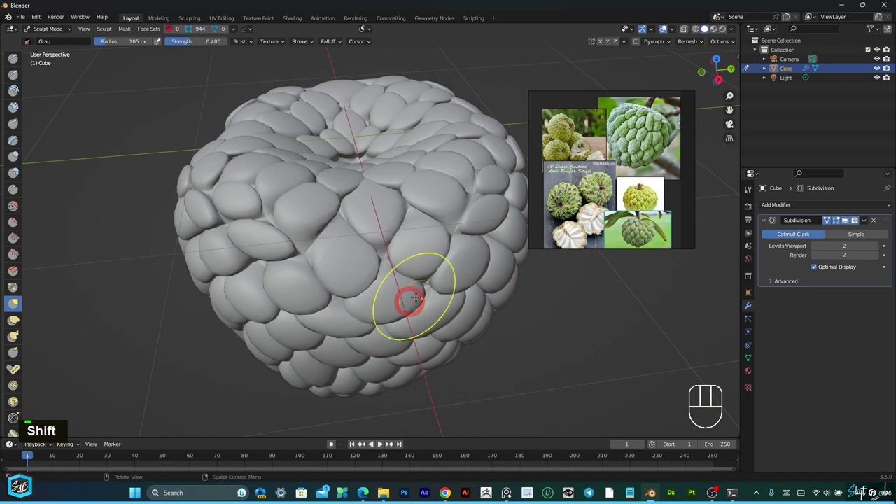
Adjust the fruit's bottom tip and its negative X outline with short Grab brush strokes in front view.
scroll(381, 184, down, 3)
key(KP_1)
scroll(355, 336, down, 1)
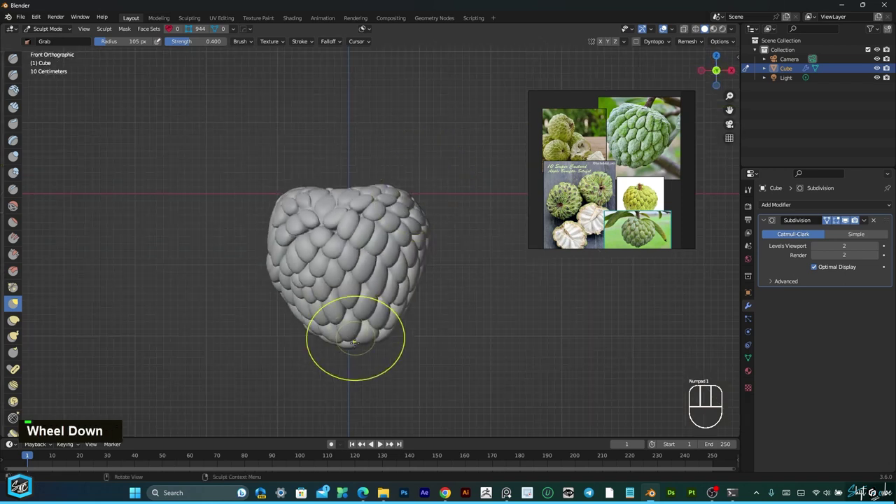
drag(351, 350, 346, 345)
drag(309, 313, 303, 307)
drag(292, 260, 282, 250)
drag(275, 214, 270, 222)
scroll(448, 229, down, 2)
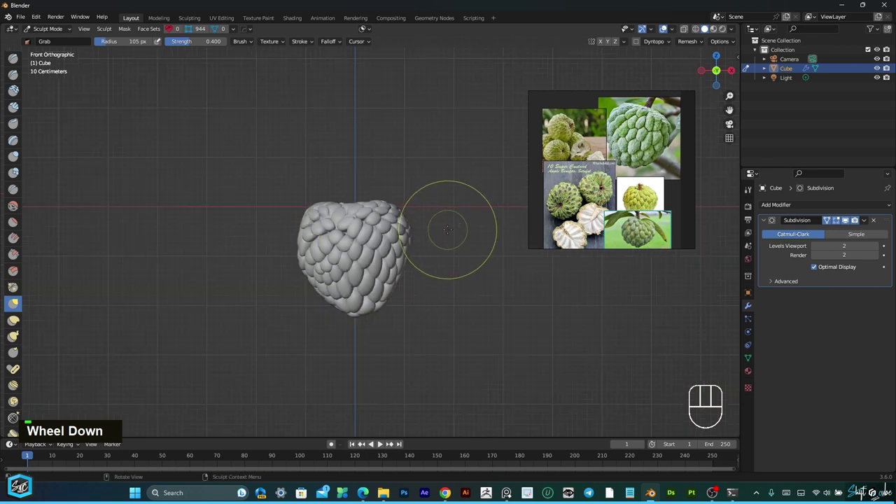
Adjust the scales in the fruit's top hollow from above and its bottom tip in front view with Grab brush strokes.
key(KP_1)
drag(721, 73, 840, 91)
middle_drag(455, 168, 301, 217)
scroll(301, 217, up, 4)
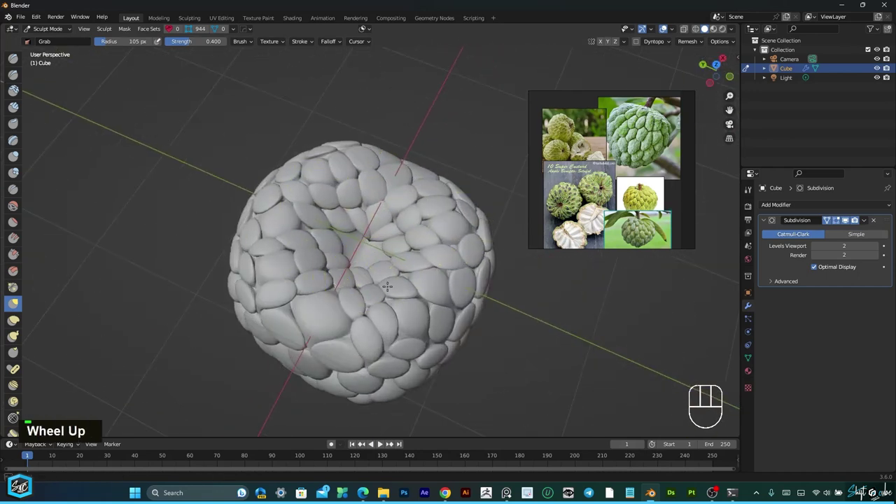
drag(361, 230, 388, 251)
key(KP_1)
mouse_move(315, 339)
mouse_down()
mouse_move(292, 283)
mouse_move(302, 281)
mouse_move(312, 334)
mouse_move(323, 326)
mouse_up()
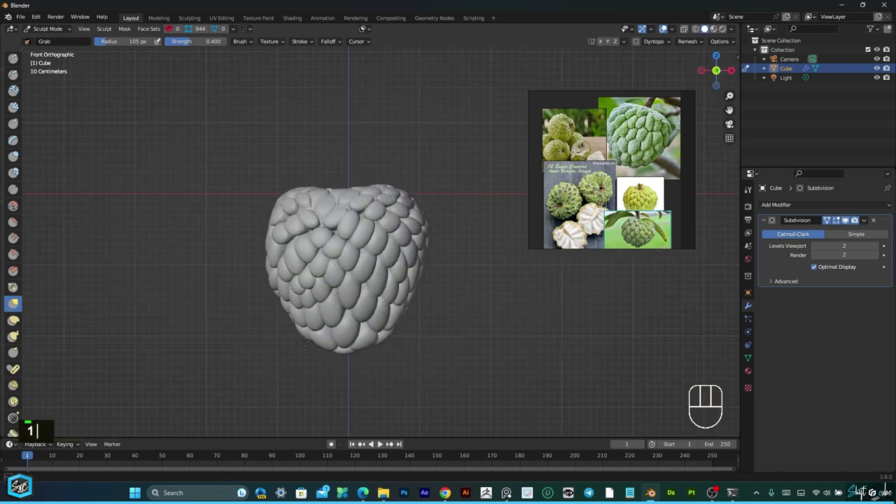
mouse_move(350, 353)
mouse_down()
mouse_move(336, 374)
mouse_move(330, 329)
mouse_up()
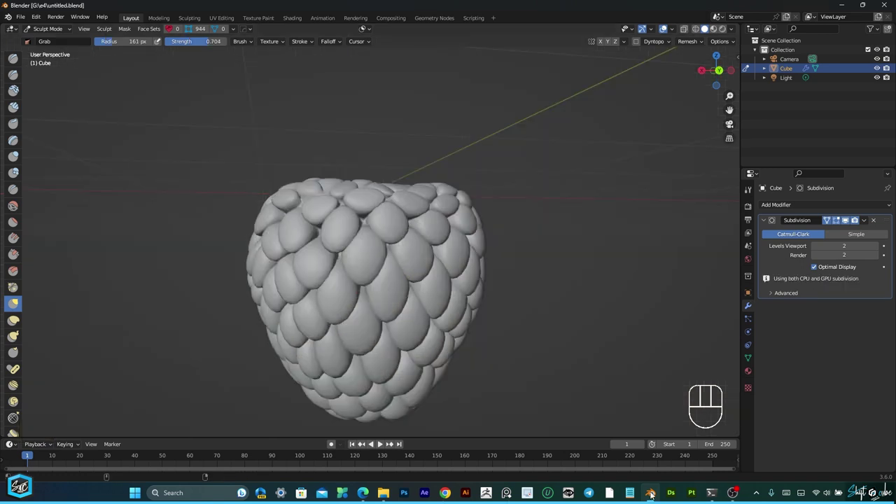
Switch the fruit from Sculpt Mode to Object Mode and deselect it.
scroll(301, 298, down, 2)
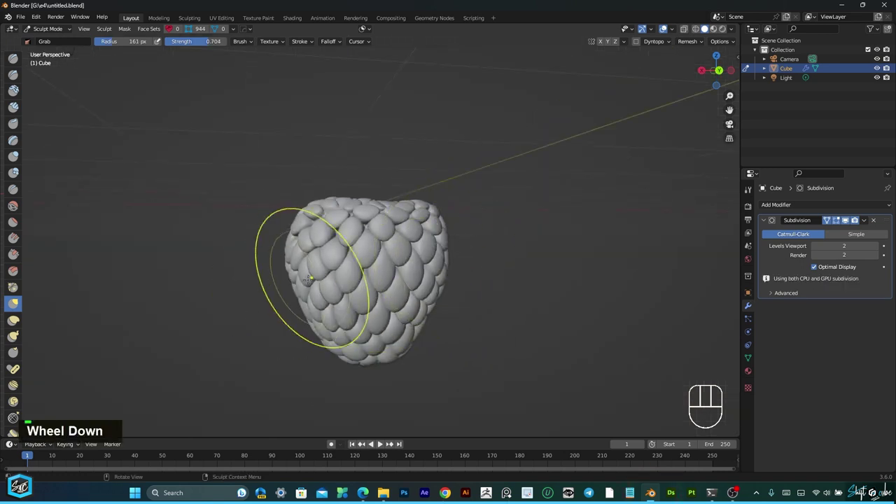
scroll(420, 279, up, 2)
scroll(425, 280, down, 2)
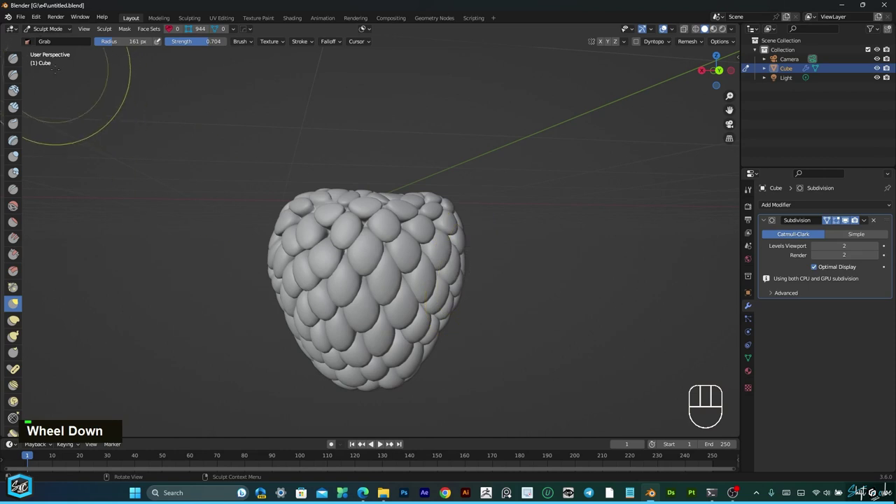
click(53, 30)
click(50, 42)
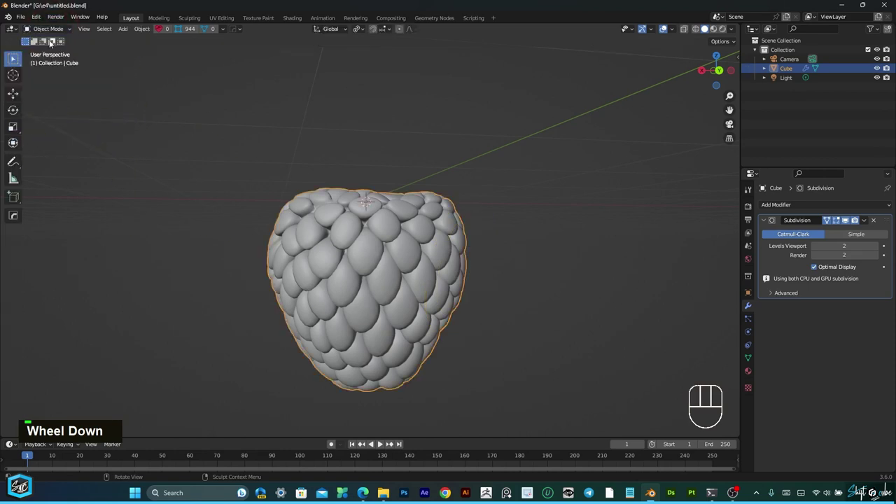
click(508, 217)
Move the fruit up along Z in front view until its bottom tip rests at the world origin.
scroll(507, 217, down, 2)
key(KP_1)
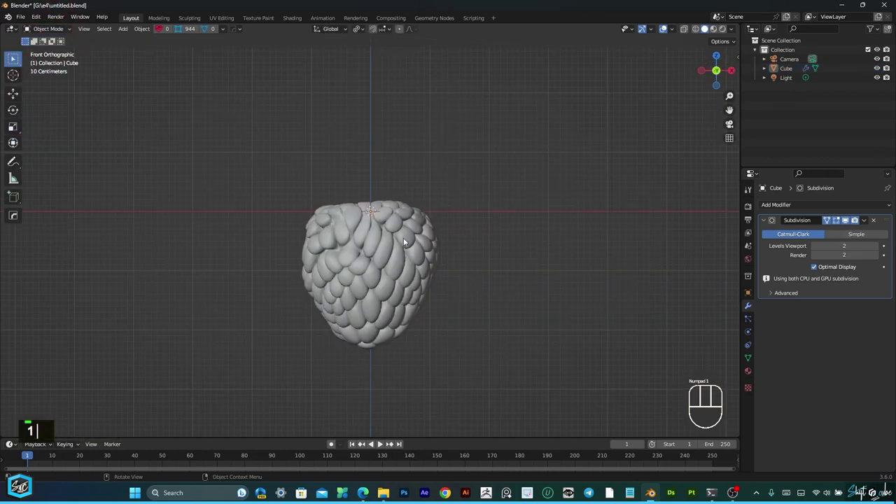
click(386, 246)
shift+middle_drag(386, 246, 389, 267)
click(13, 93)
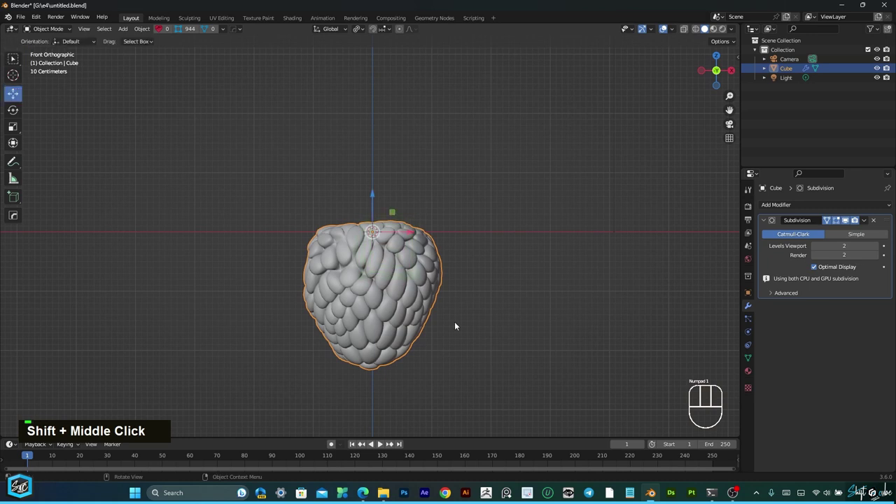
drag(373, 211, 389, 67)
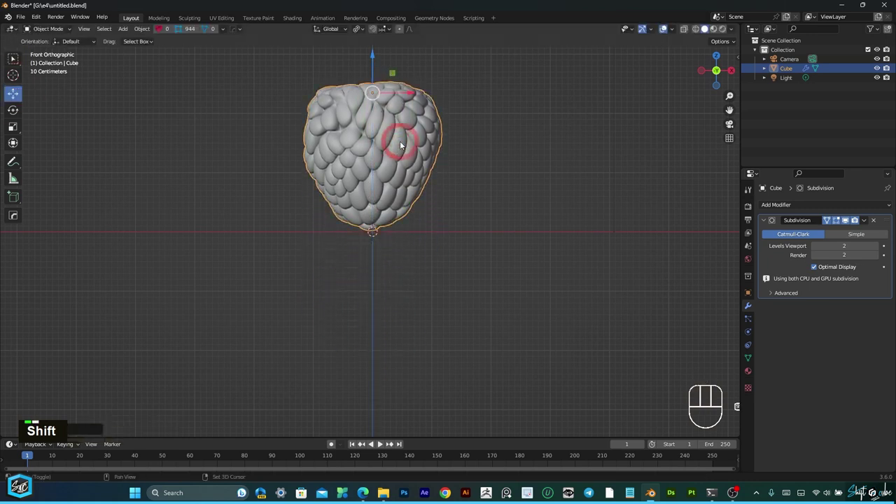
Apply All Transforms to the fruit at its raised position, then clear the selection.
shift+middle_drag(400, 143, 407, 225)
scroll(402, 189, up, 2)
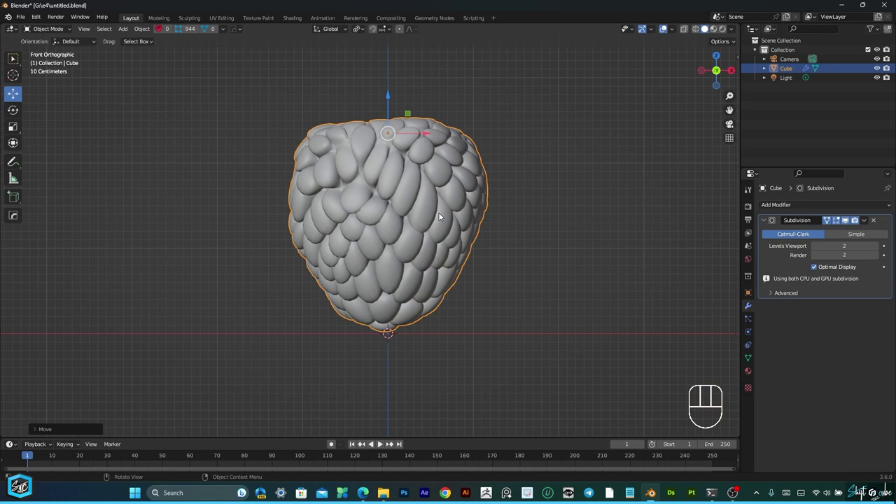
key(ctrl+a)
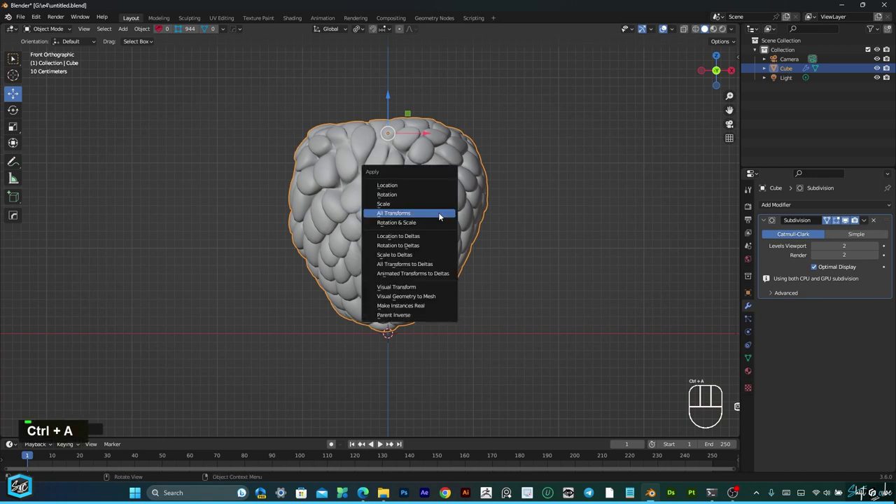
click(391, 213)
click(516, 235)
Select the fruit in an angled perspective view and set the viewport shading to Rendered.
scroll(519, 232, down, 3)
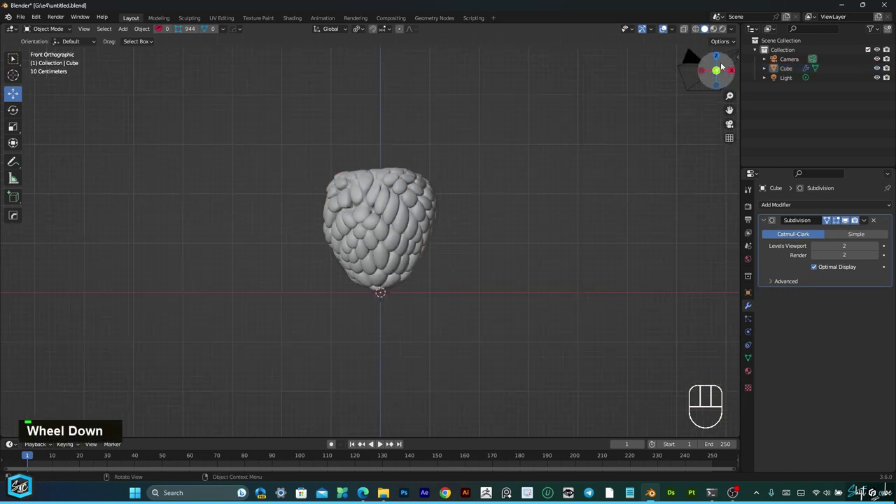
drag(721, 65, 391, 230)
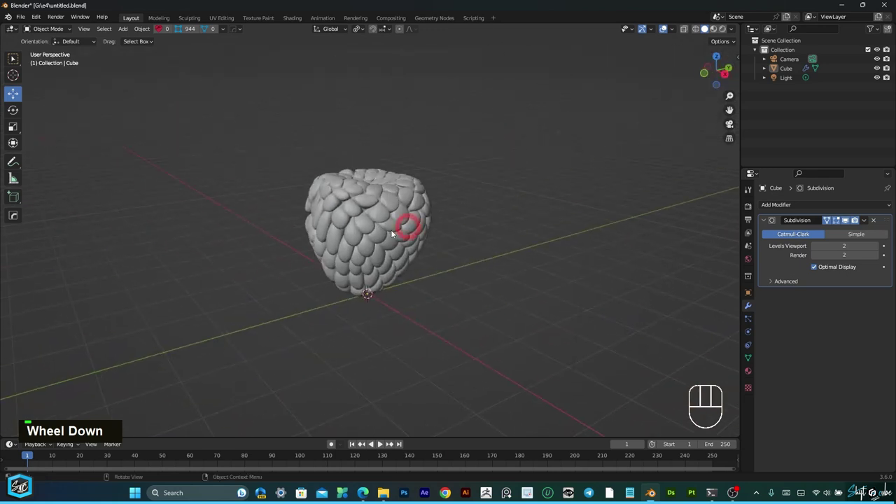
scroll(391, 229, up, 3)
click(393, 223)
shift+middle_drag(411, 226, 424, 242)
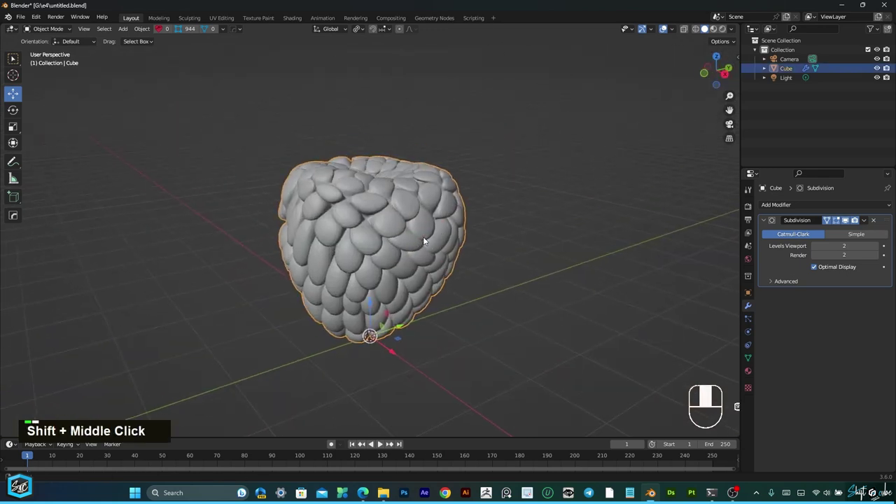
click(724, 29)
scroll(493, 203, down, 1)
scroll(492, 218, up, 1)
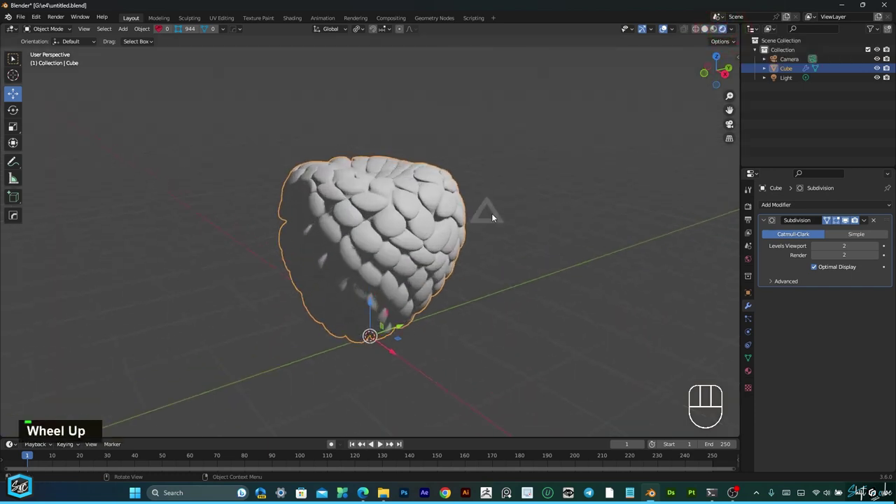
Use an Environment Texture as the color of the World background.
click(747, 260)
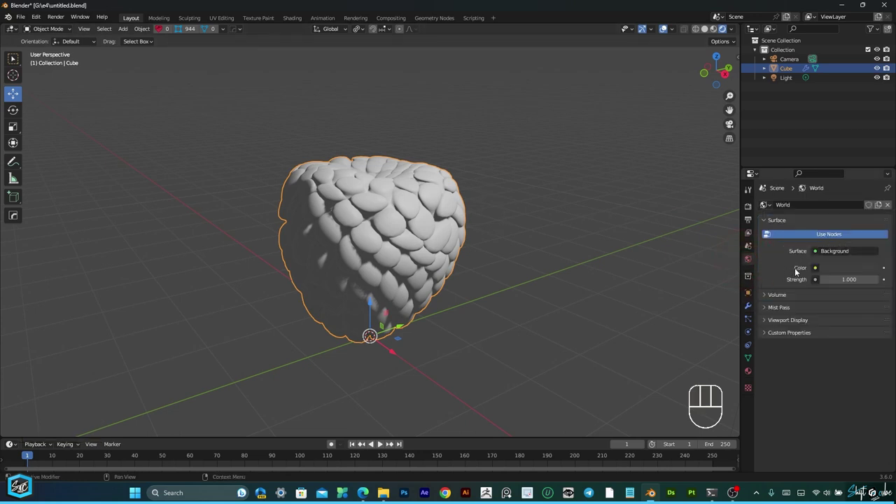
click(814, 268)
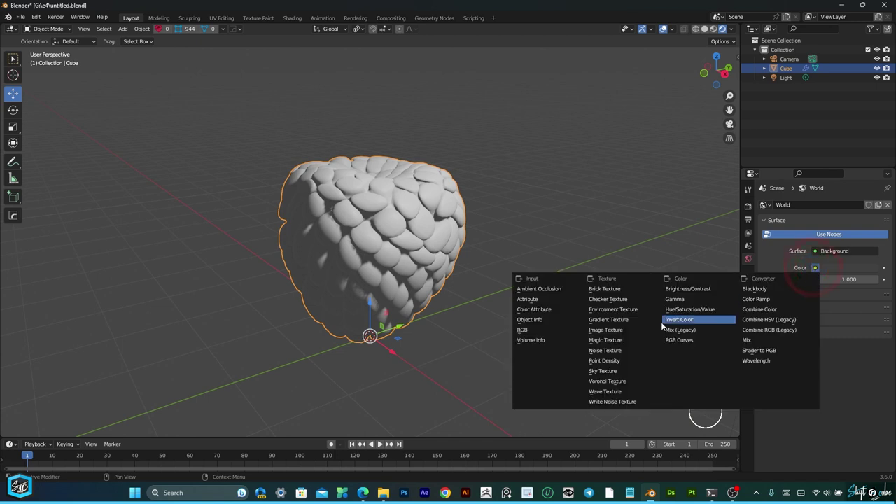
click(614, 310)
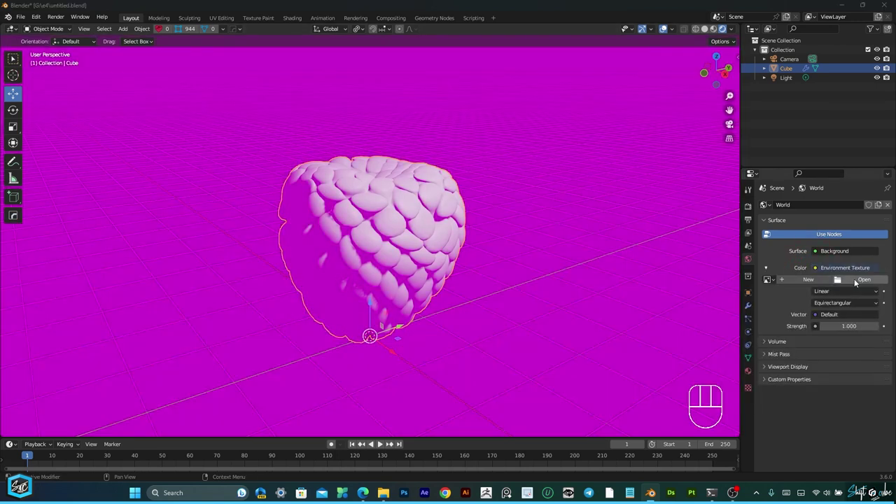
Load Panorama.exr from the bookmarked environments folder's Exterior subfolder as the World's environment image.
click(855, 281)
scroll(241, 284, down, 5)
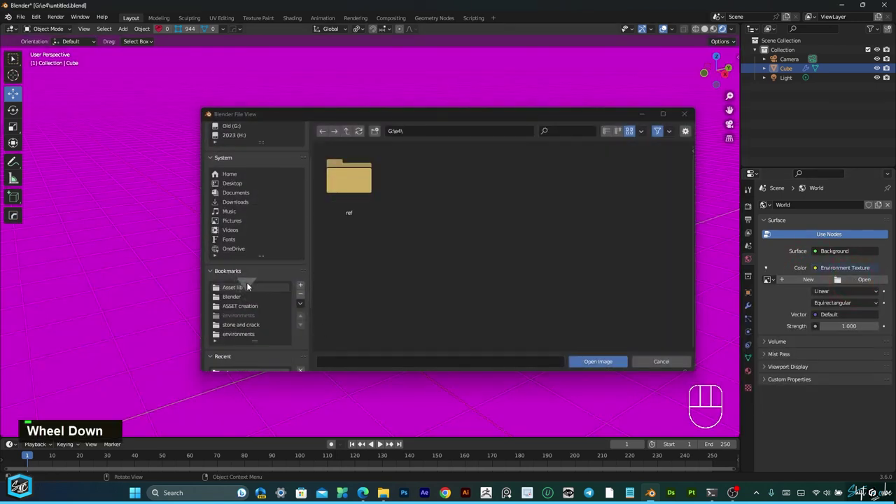
double_click(238, 296)
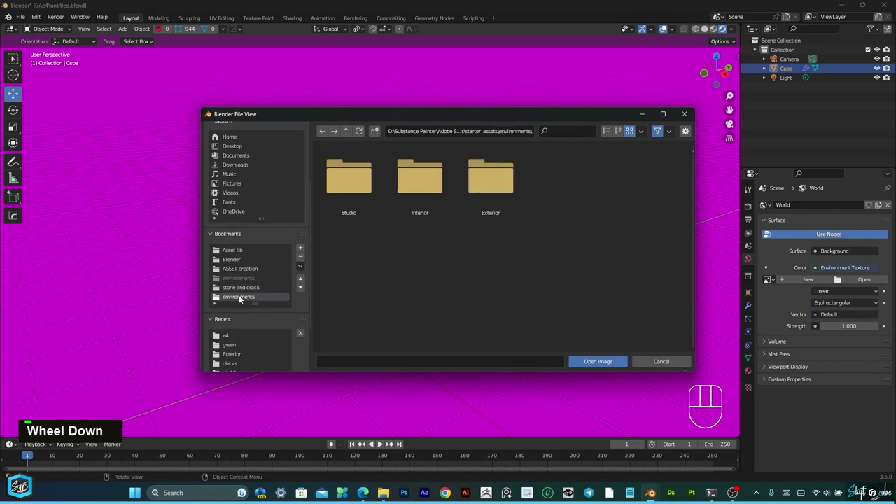
click(379, 234)
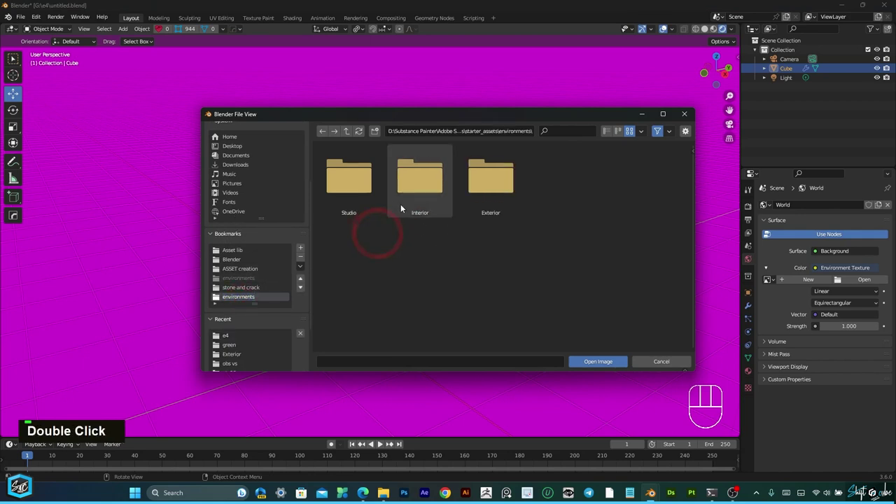
double_click(491, 178)
click(624, 189)
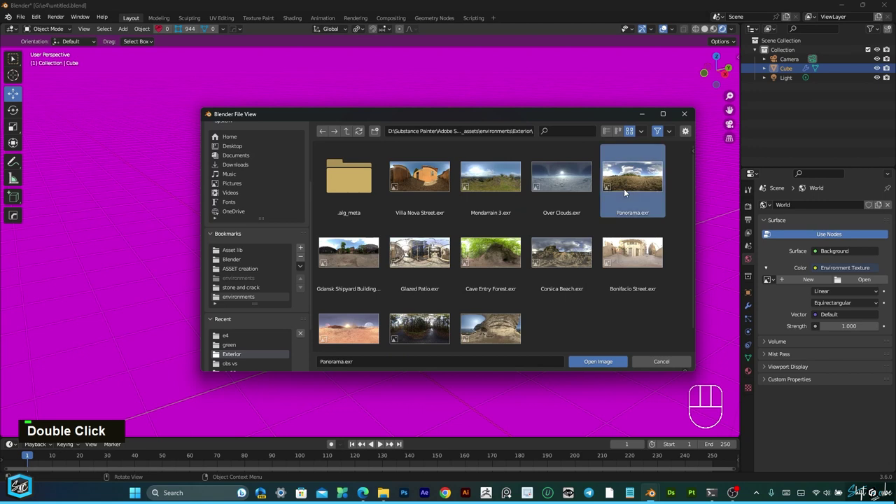
click(596, 362)
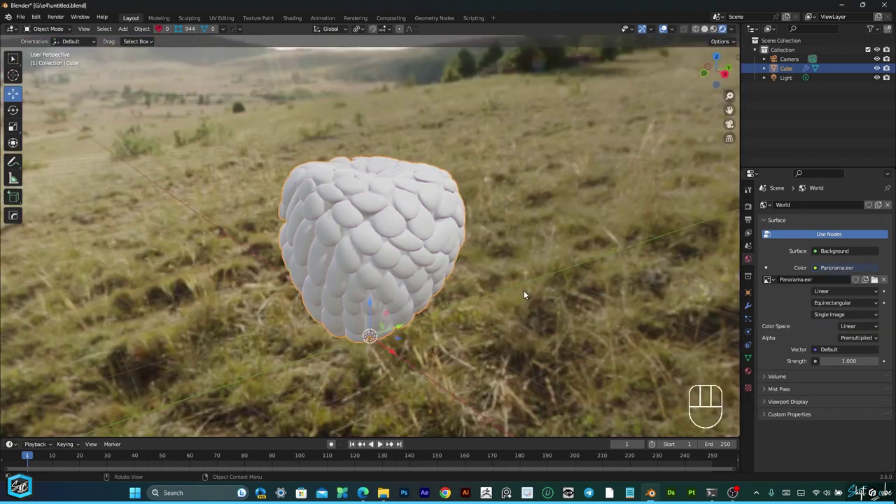
click(525, 291)
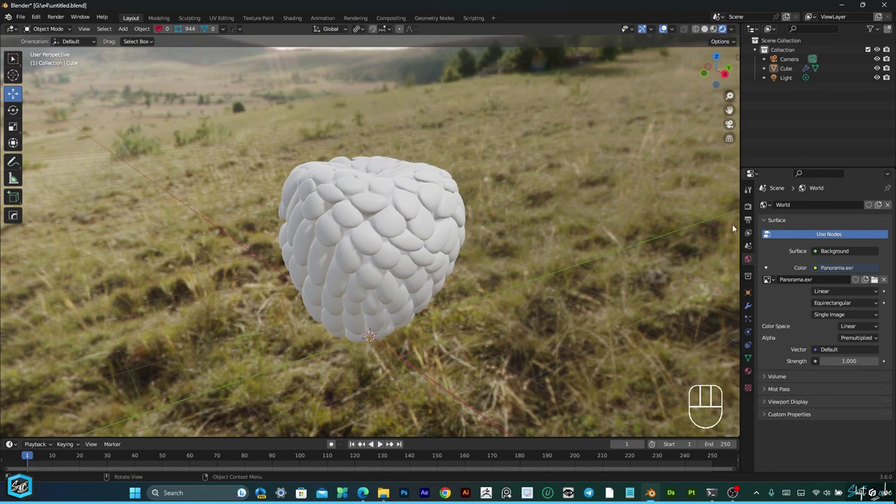
Make the render background transparent in the Eevee Film settings.
click(748, 206)
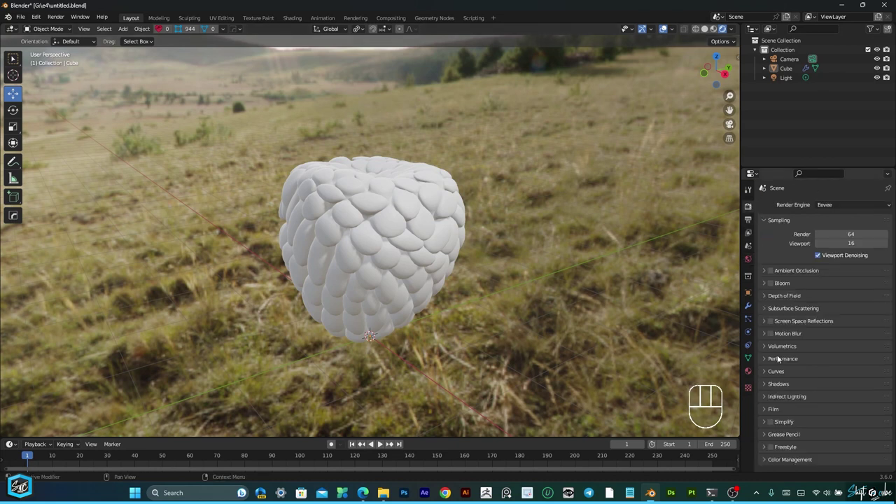
click(764, 410)
scroll(765, 408, down, 1)
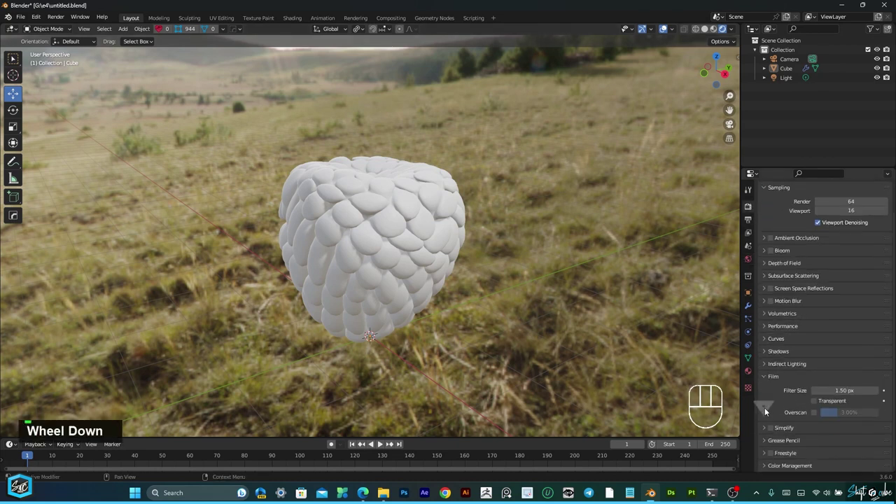
click(814, 401)
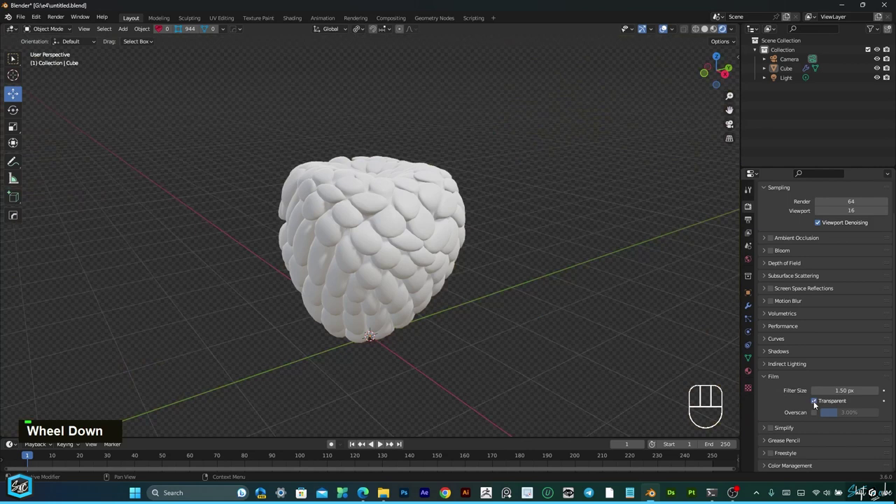
Select the fruit, switch to the Shading workspace and show its viewport in Rendered shading.
click(427, 211)
click(292, 17)
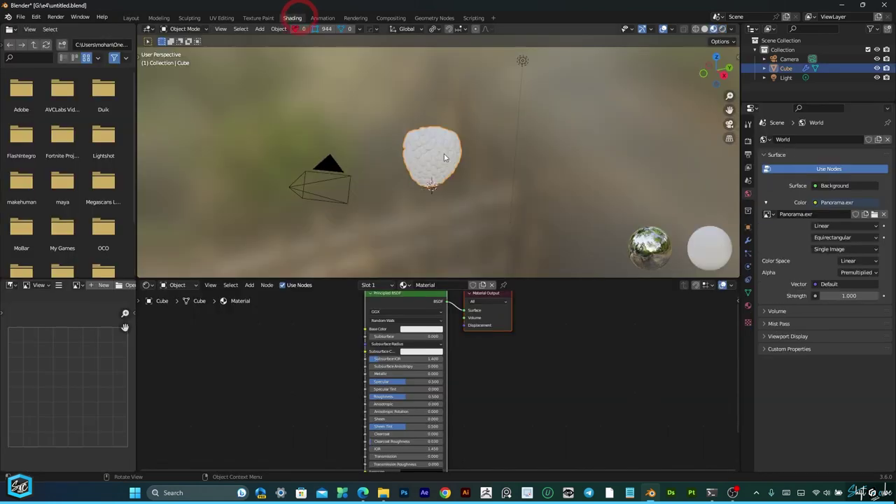
click(723, 29)
scroll(485, 216, up, 5)
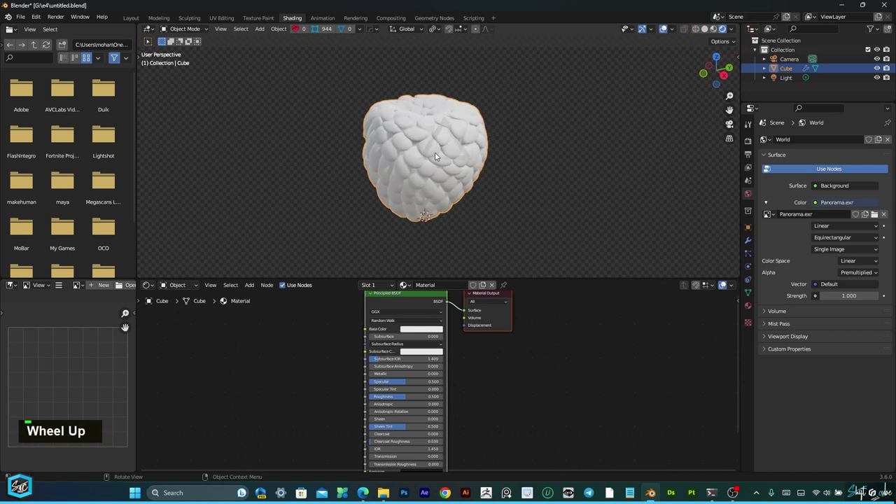
Start the Principled Texture Setup for the Principled BSDF node and browse to the green texture folder inside the ref folder.
middle_drag(544, 355, 610, 390)
click(360, 342)
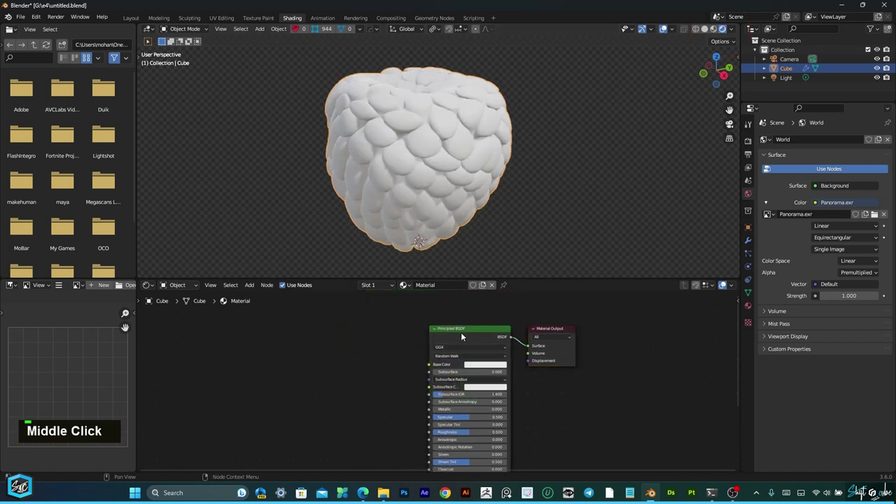
click(461, 333)
key(ctrl)
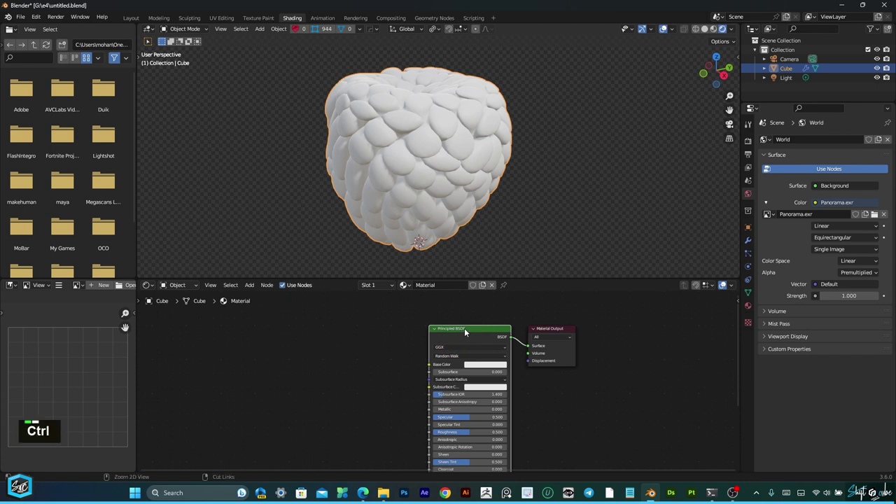
key(ctrl+shift+t)
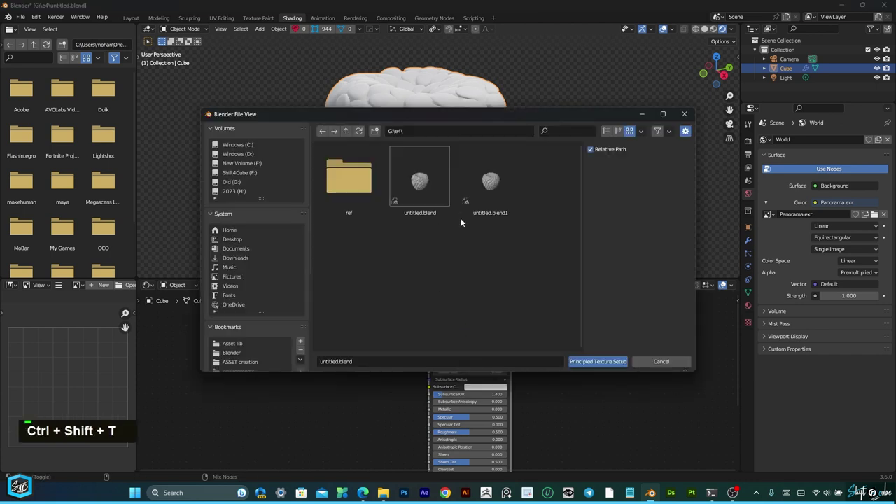
double_click(358, 181)
double_click(352, 176)
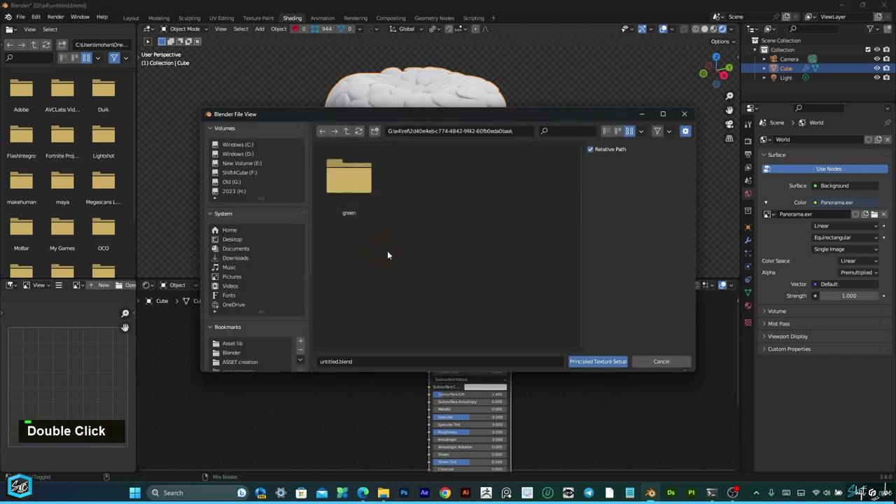
double_click(354, 181)
scroll(493, 236, down, 1)
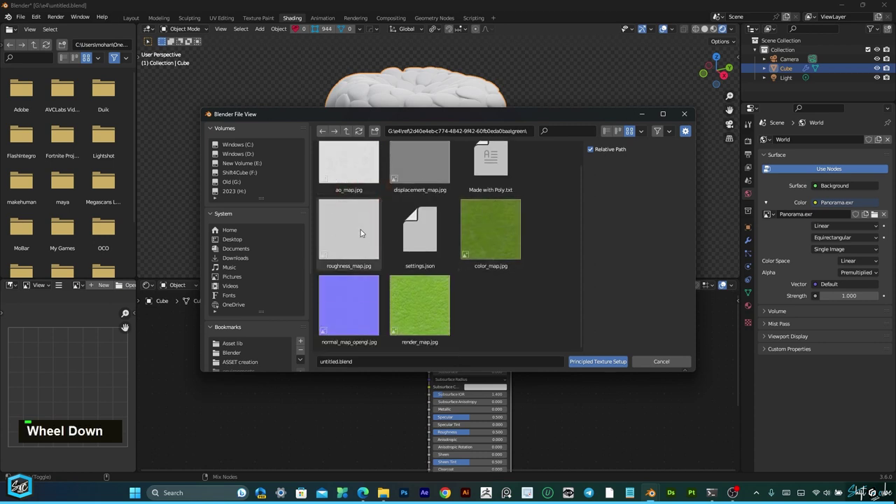
Load color_map.jpg, roughness_map.jpg and normal_map_opengl.jpg together as the Principled BSDF's texture setup.
click(485, 241)
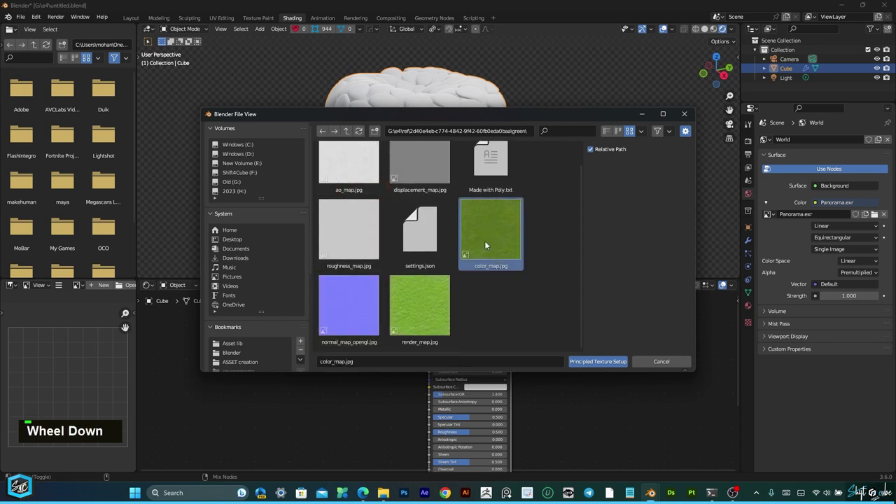
ctrl+click(365, 249)
ctrl+click(348, 315)
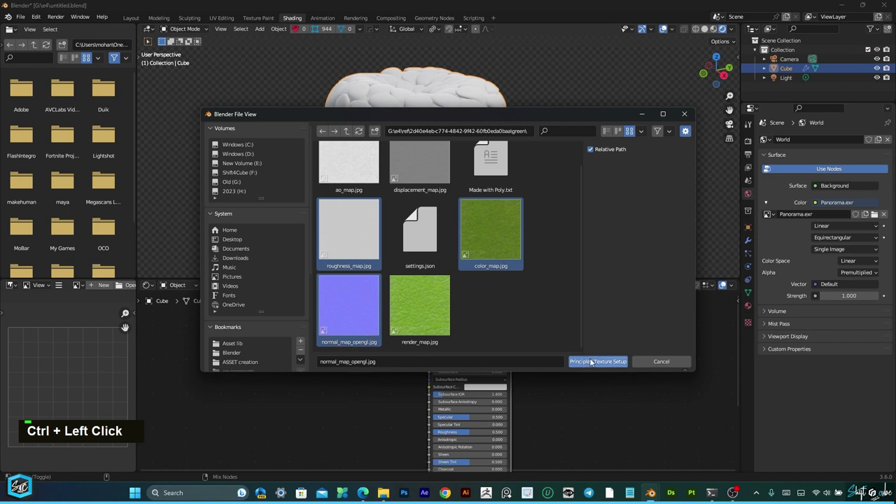
click(592, 362)
Deselect the fruit and examine its green texture from several sides.
scroll(439, 379, down, 2)
scroll(586, 66, down, 3)
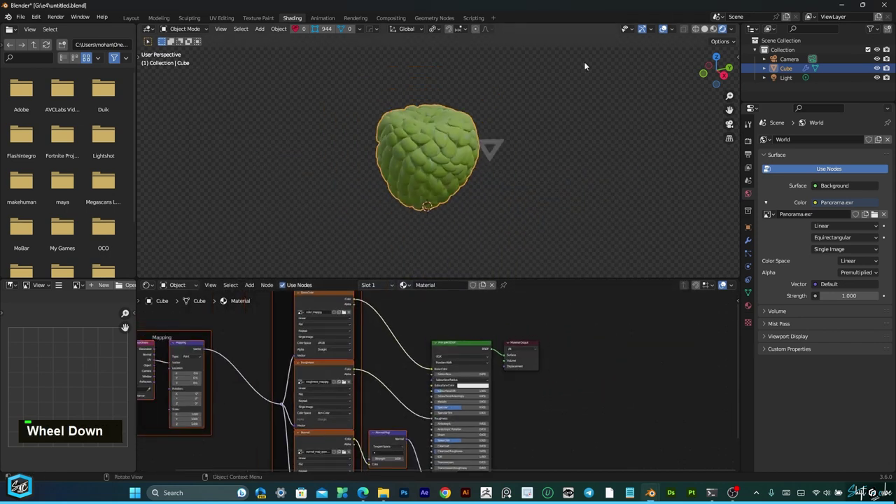
click(645, 111)
drag(721, 82, 693, 80)
middle_drag(693, 98, 714, 98)
scroll(430, 138, up, 2)
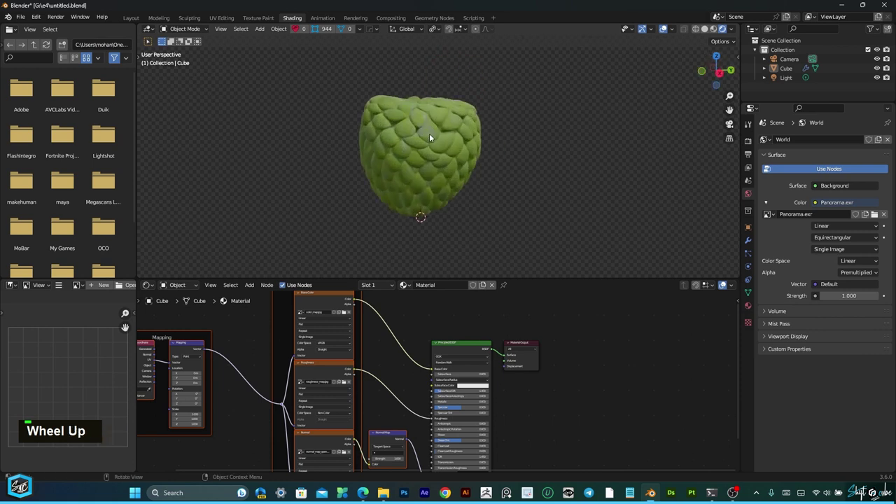
drag(716, 70, 578, 71)
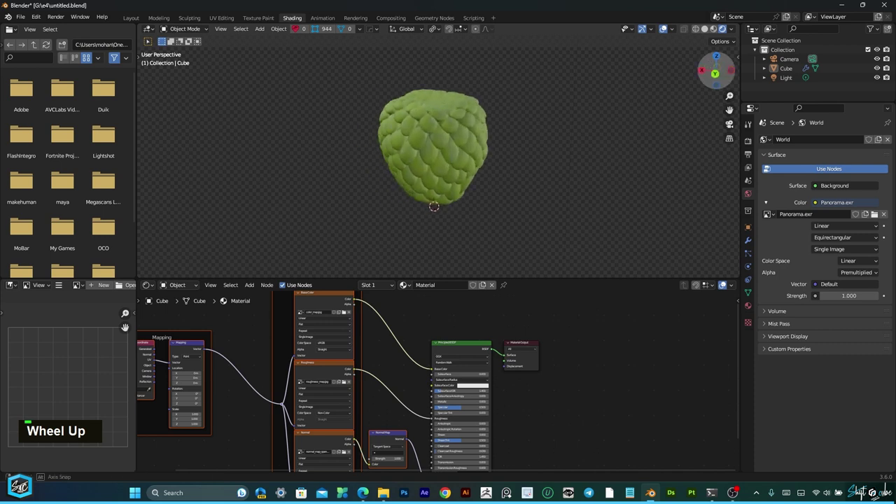
scroll(340, 352, down, 3)
scroll(421, 449, up, 4)
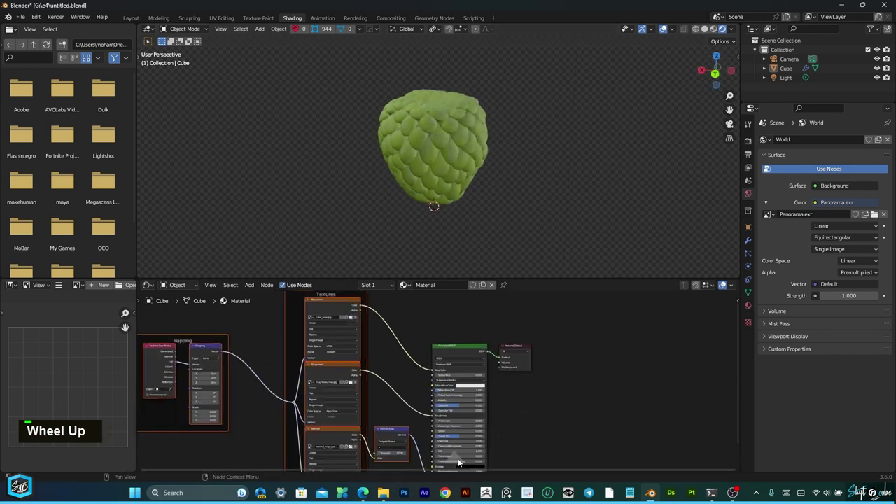
Set the Normal Map node's strength to 3.000 in the fruit's material.
middle_drag(455, 459, 518, 390)
scroll(382, 421, up, 12)
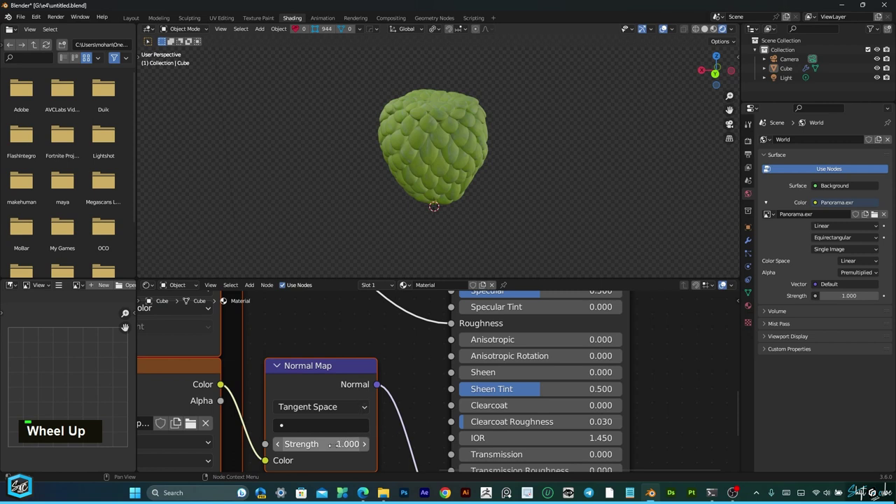
drag(348, 444, 389, 444)
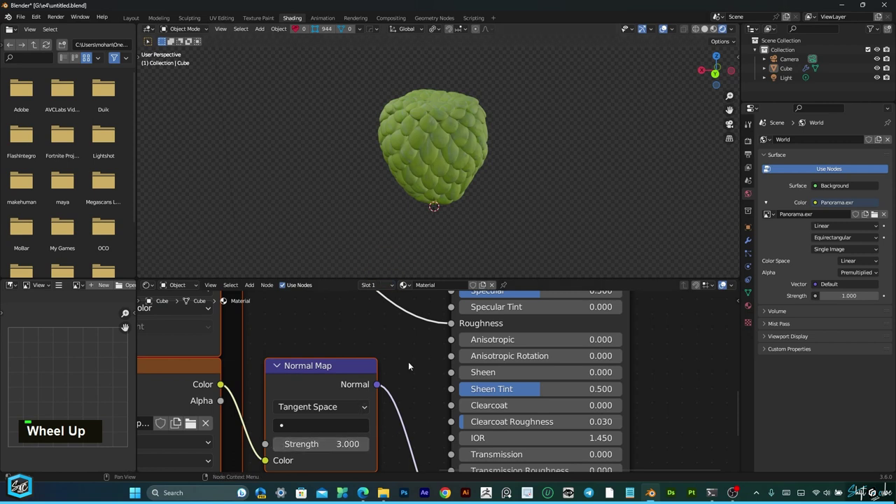
Examine the fruit's surface relief up close and from several sides, and check its Subdivision modifier settings.
scroll(471, 185, down, 2)
scroll(445, 161, up, 3)
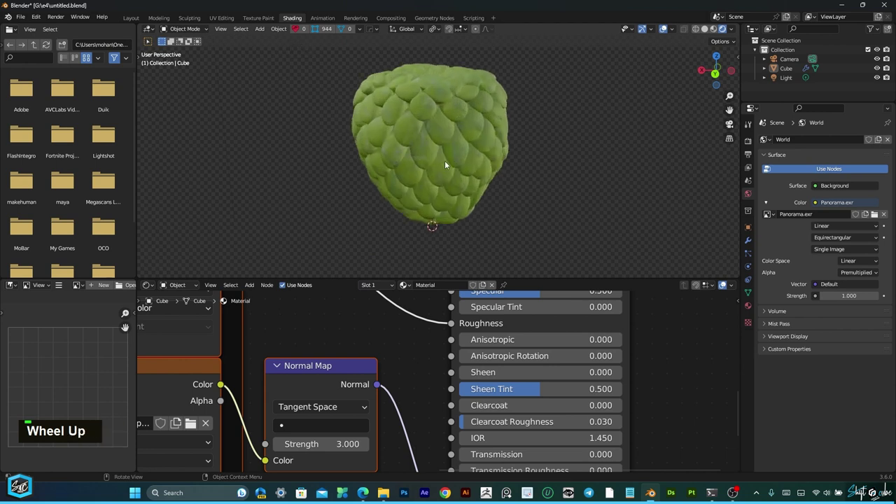
scroll(488, 170, down, 2)
scroll(434, 125, up, 2)
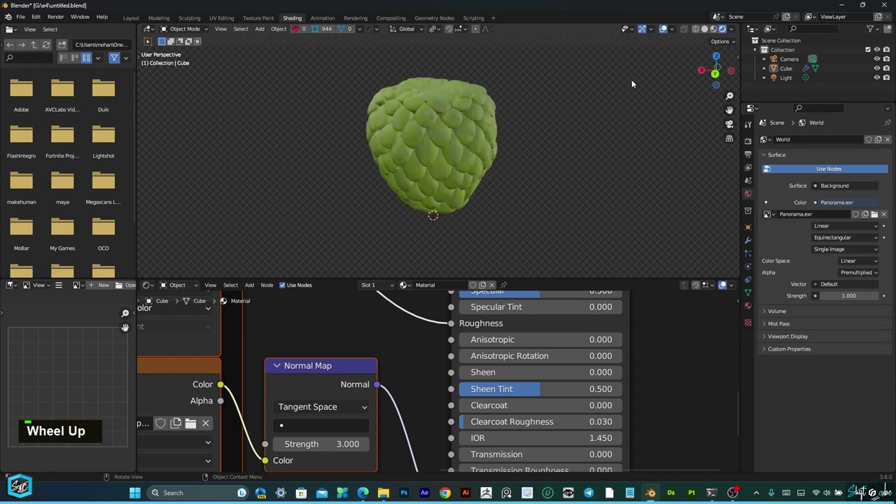
drag(715, 72, 515, 65)
scroll(538, 112, down, 2)
scroll(430, 117, up, 2)
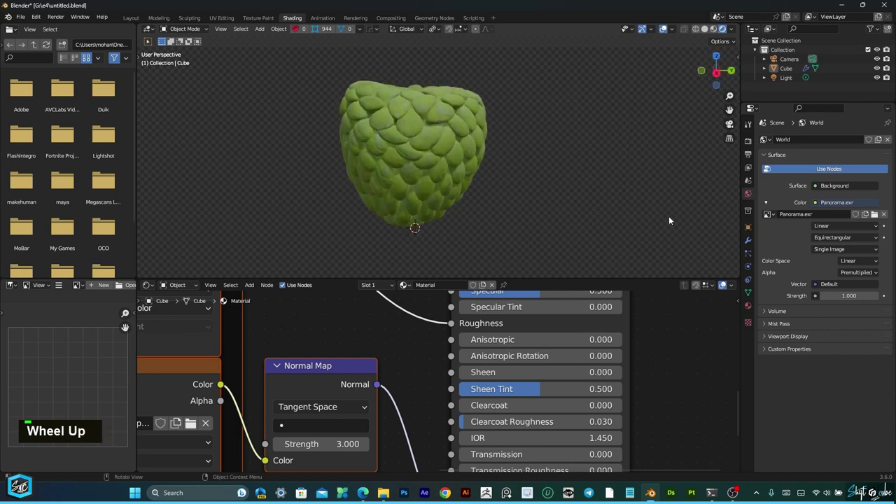
drag(715, 72, 629, 225)
click(748, 240)
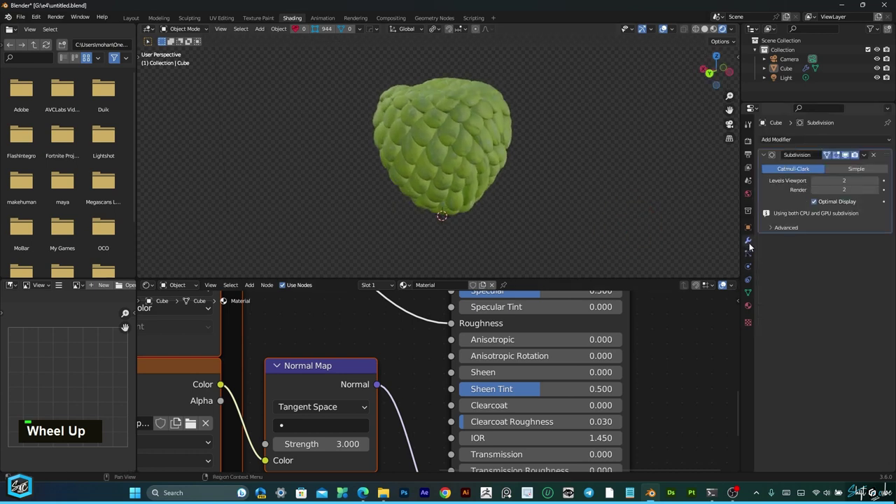
scroll(495, 162, down, 2)
scroll(498, 158, up, 1)
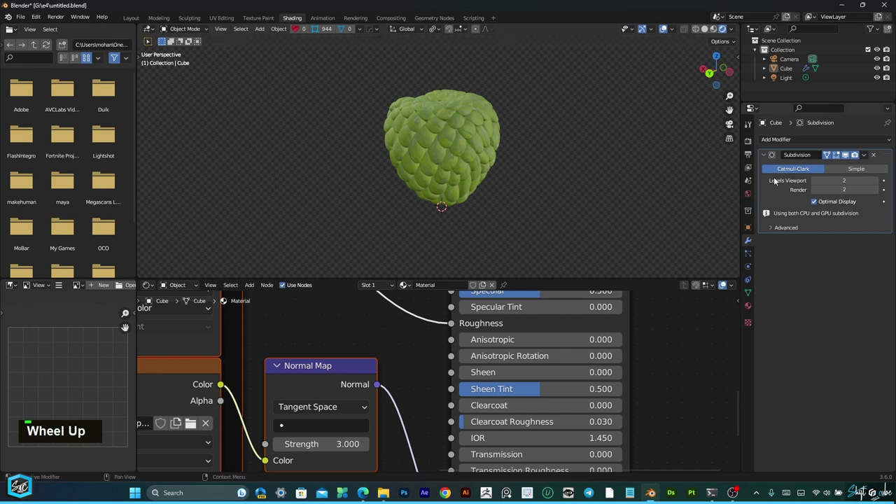
Enable Ambient Occlusion and Screen Space Reflections in the Eevee render settings.
click(748, 142)
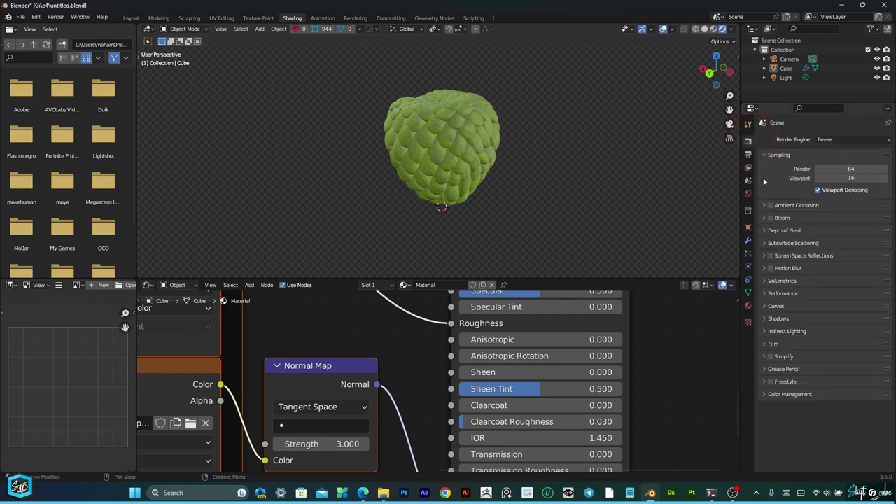
click(770, 206)
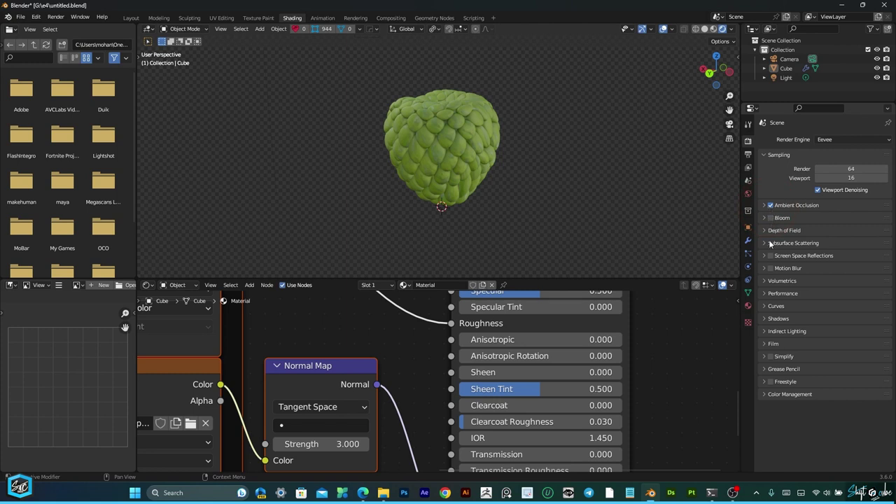
scroll(430, 117, up, 2)
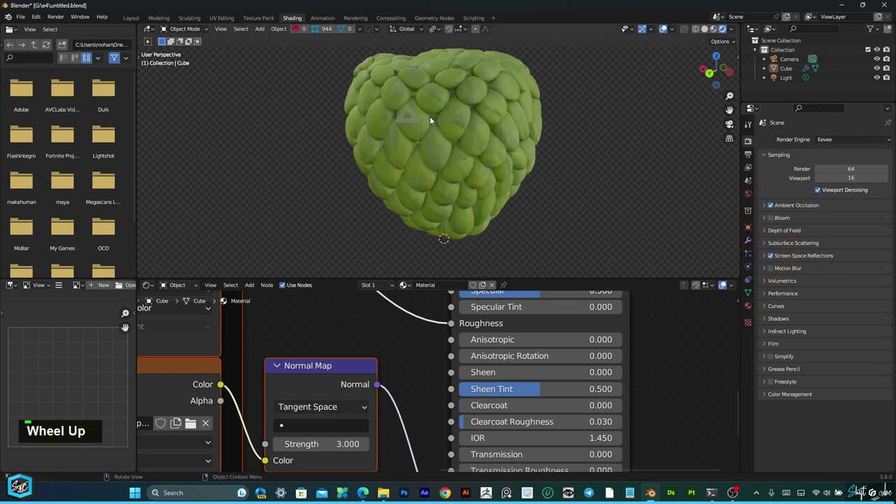
scroll(516, 164, down, 2)
scroll(457, 132, up, 2)
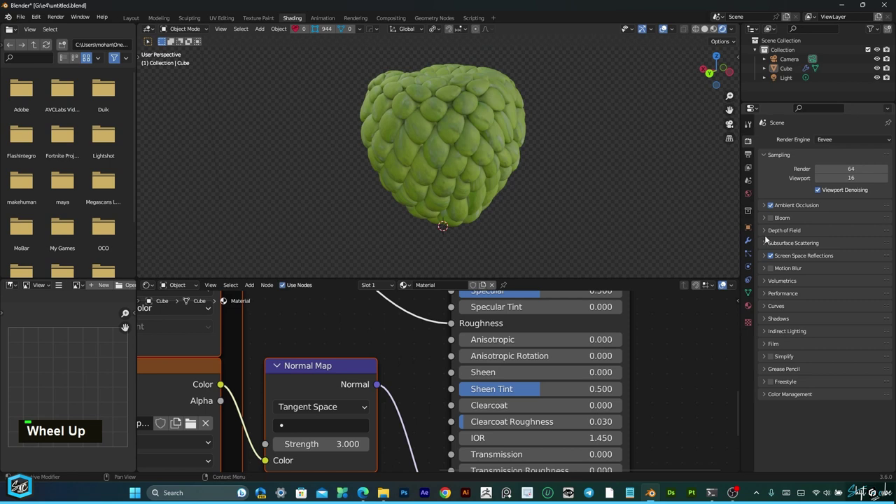
Try the Very High Contrast look in Color Management, settle on High Contrast, and view the fruit from another side.
click(765, 395)
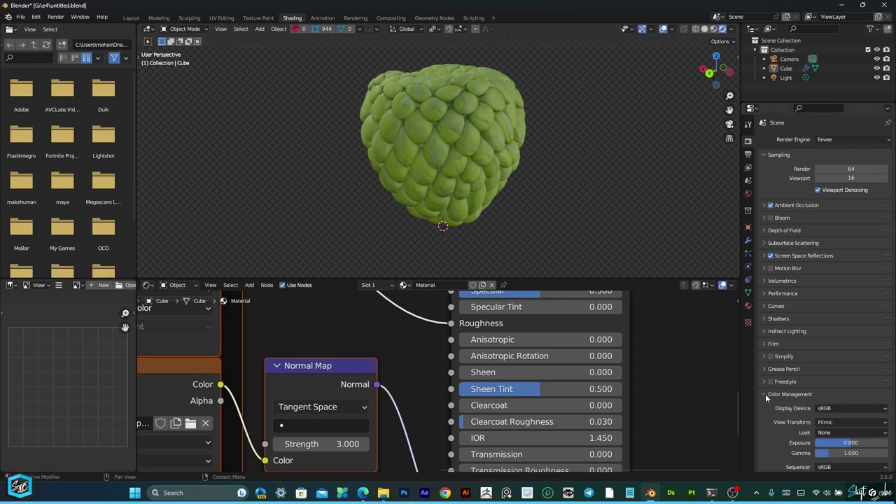
scroll(785, 408, down, 1)
click(826, 417)
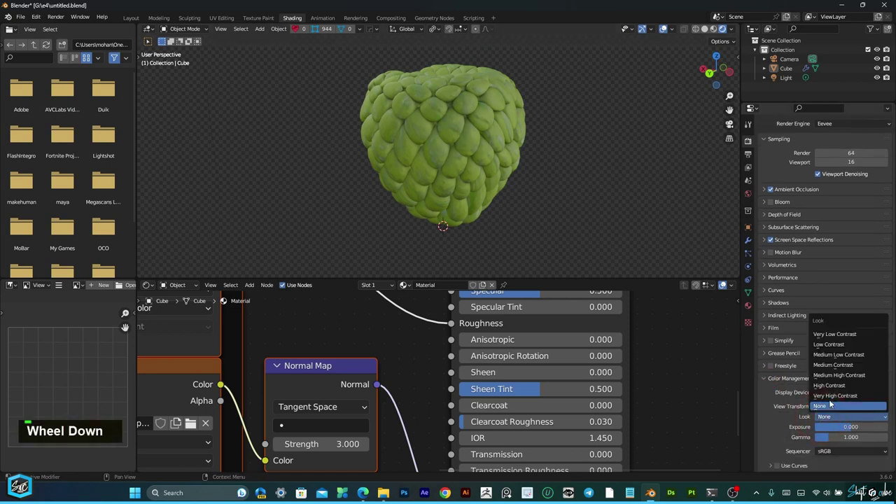
click(830, 404)
scroll(526, 241, down, 1)
scroll(432, 136, up, 1)
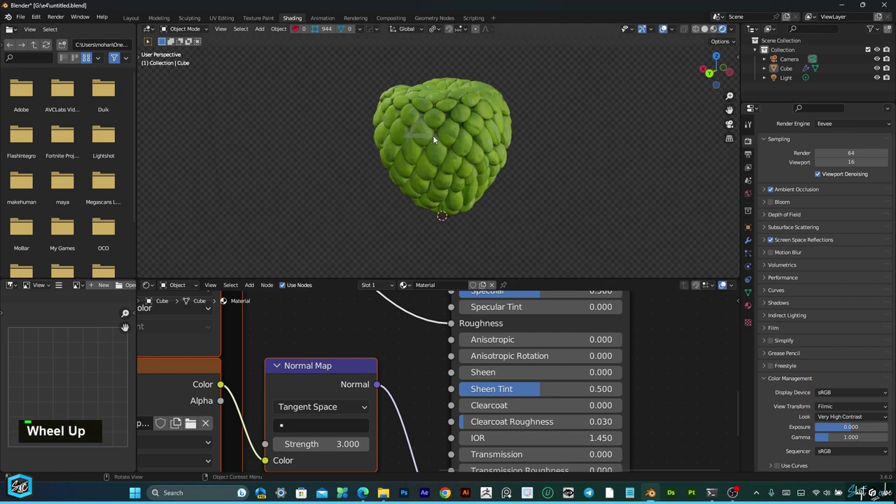
click(824, 416)
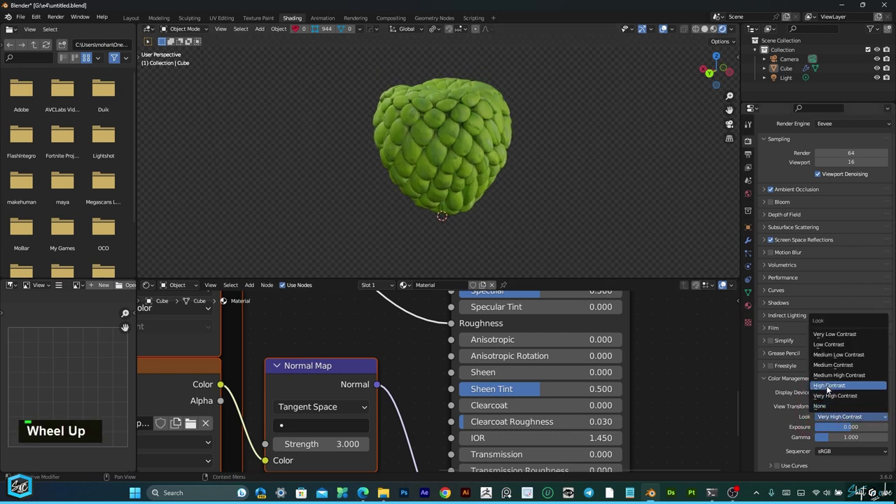
click(827, 389)
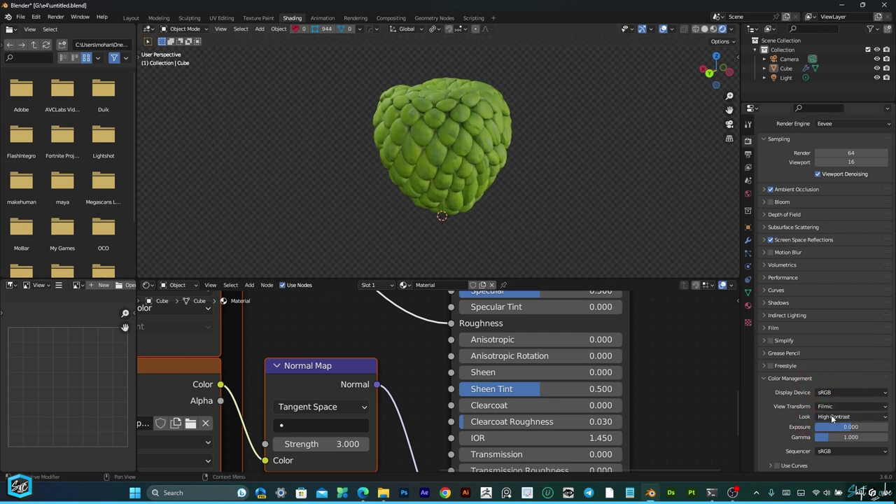
mouse_move(716, 72)
mouse_down()
mouse_move(743, 70)
mouse_move(672, 74)
mouse_move(716, 73)
mouse_up()
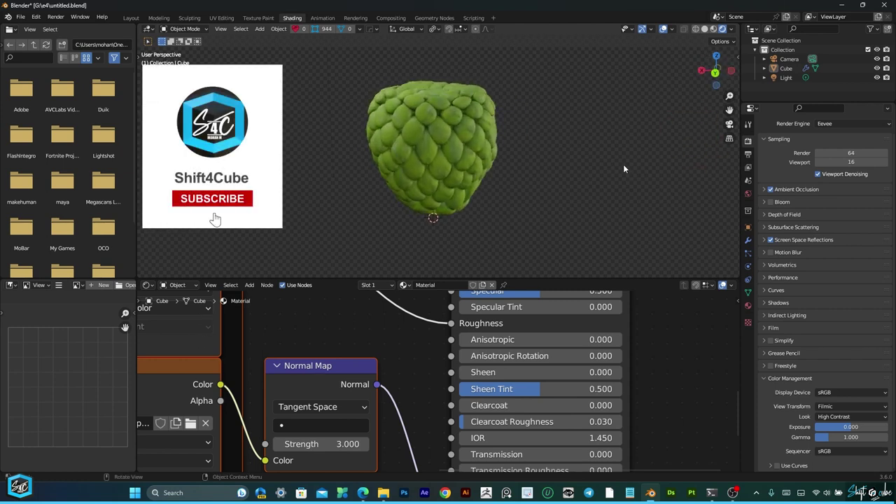